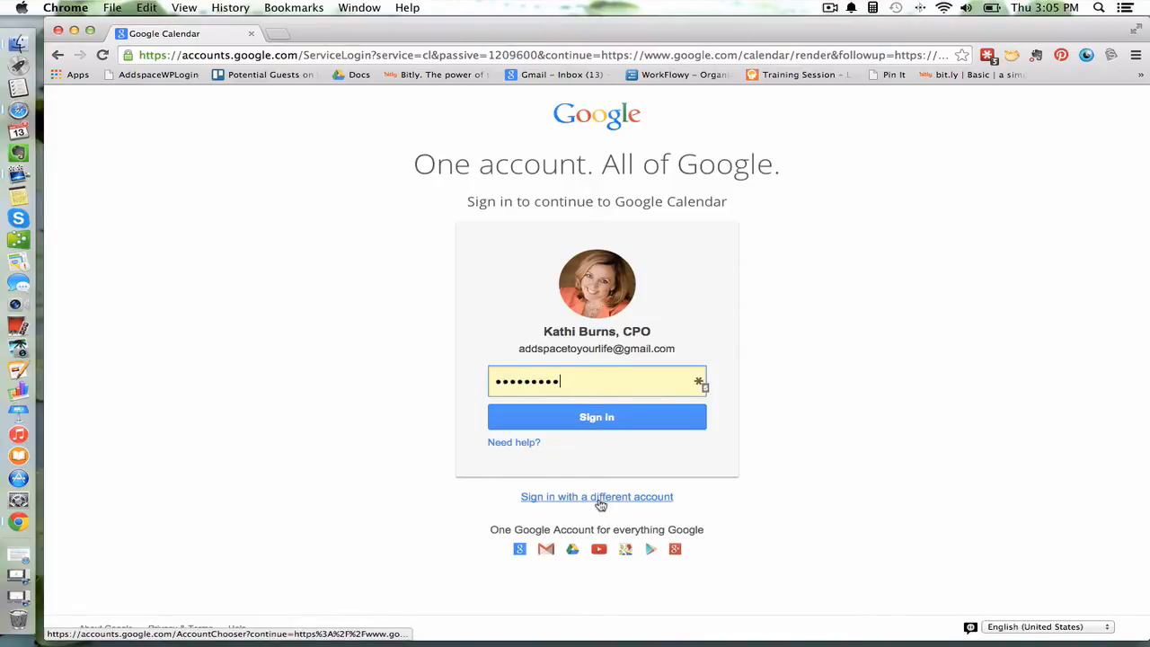
Sign in to the calendar, look through the month and day views, and display the week of Nov 2 – 8, 2014
click(600, 419)
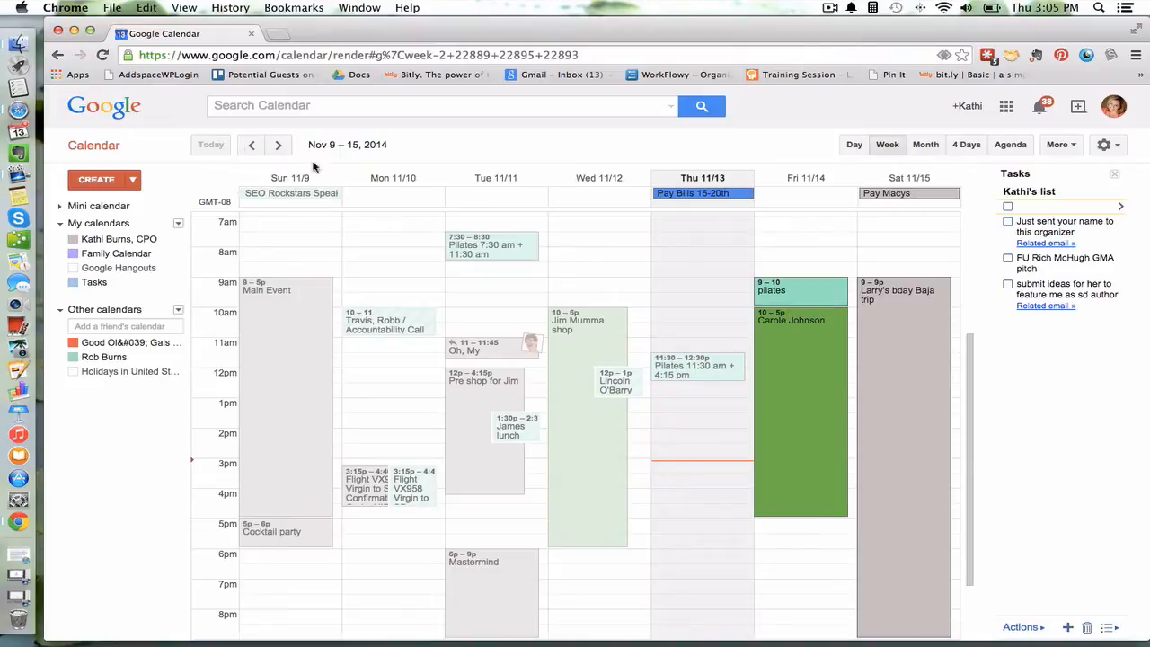
click(251, 146)
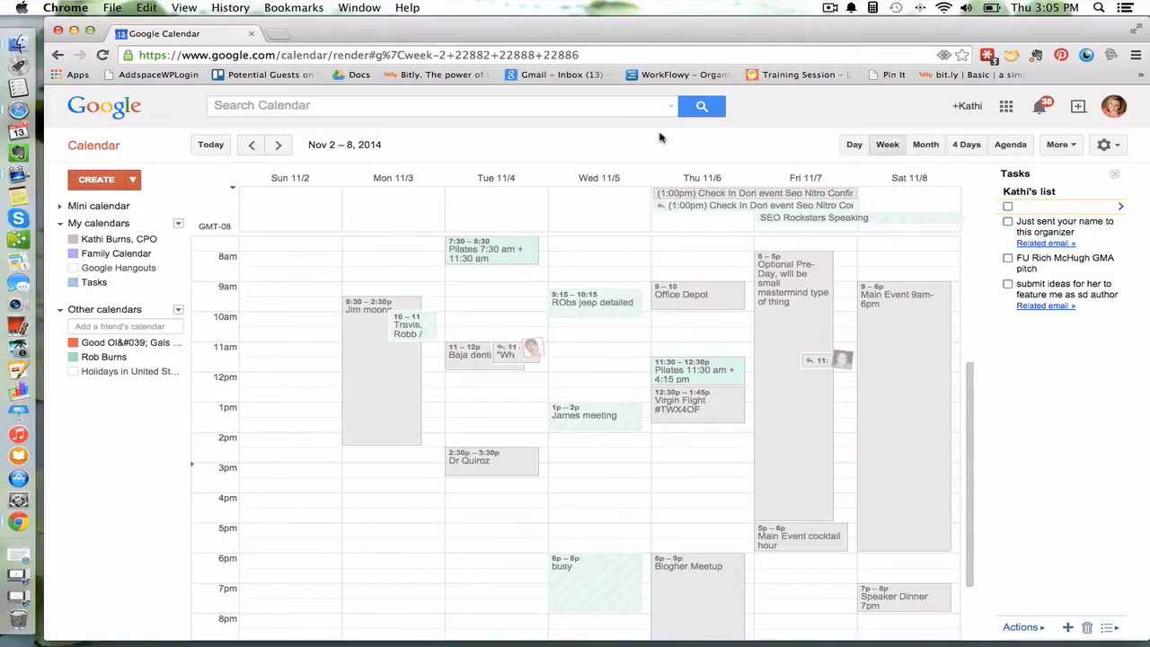
click(926, 145)
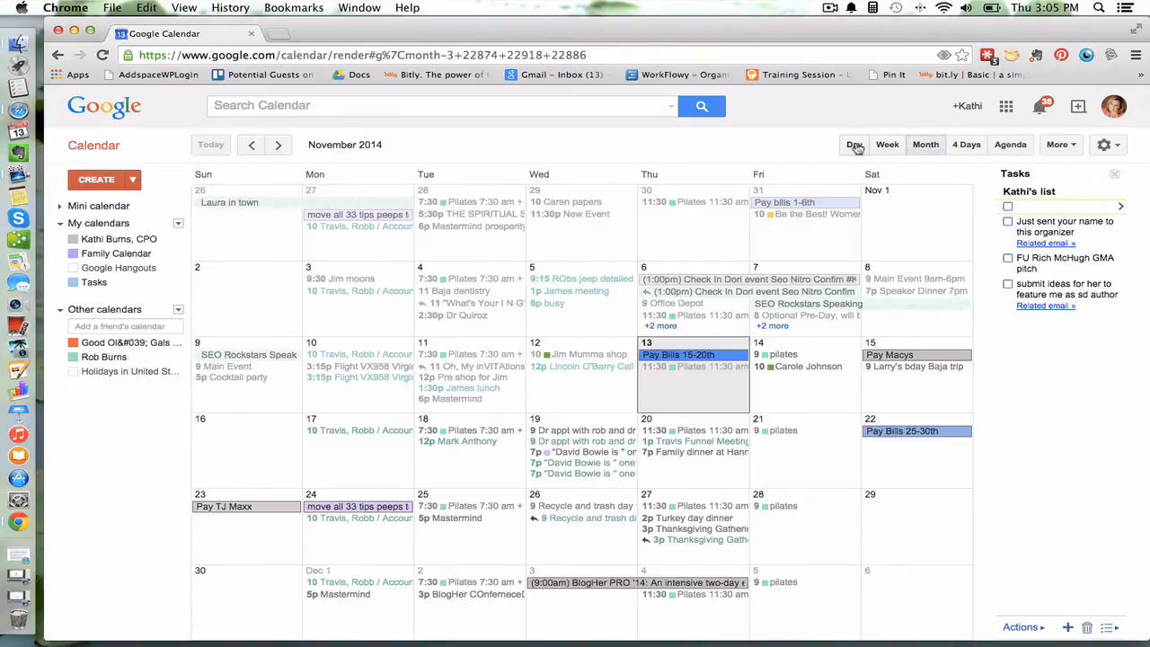
click(855, 144)
click(886, 145)
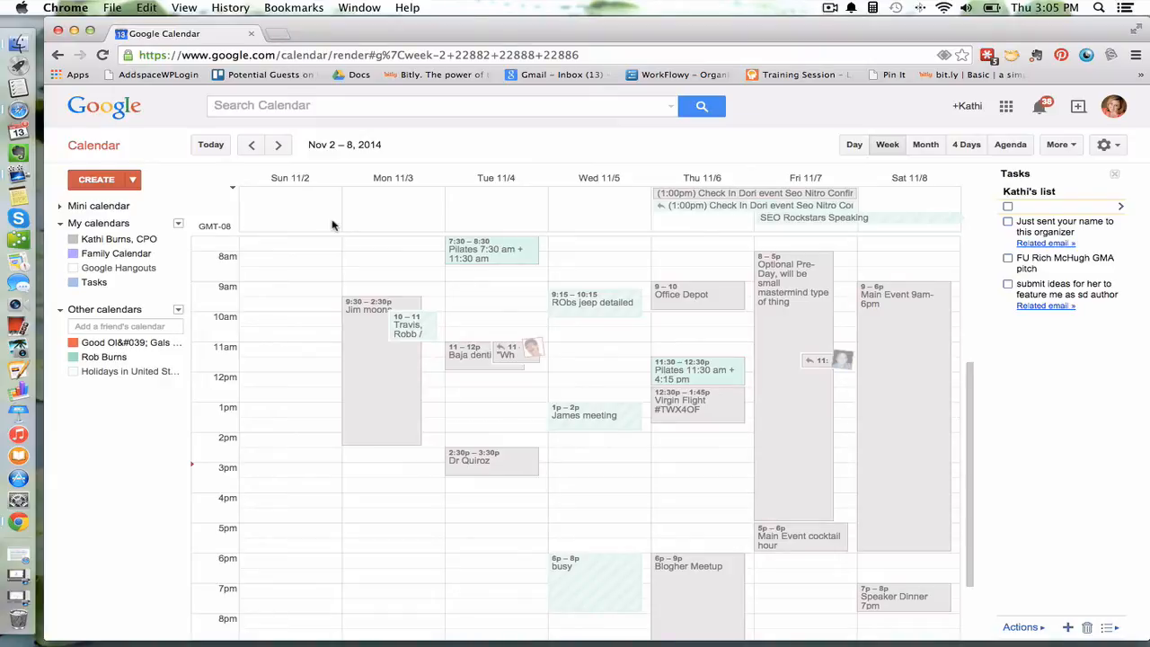
Open the Check In Dori event on Nov 6, review its title and location, and save it
click(722, 195)
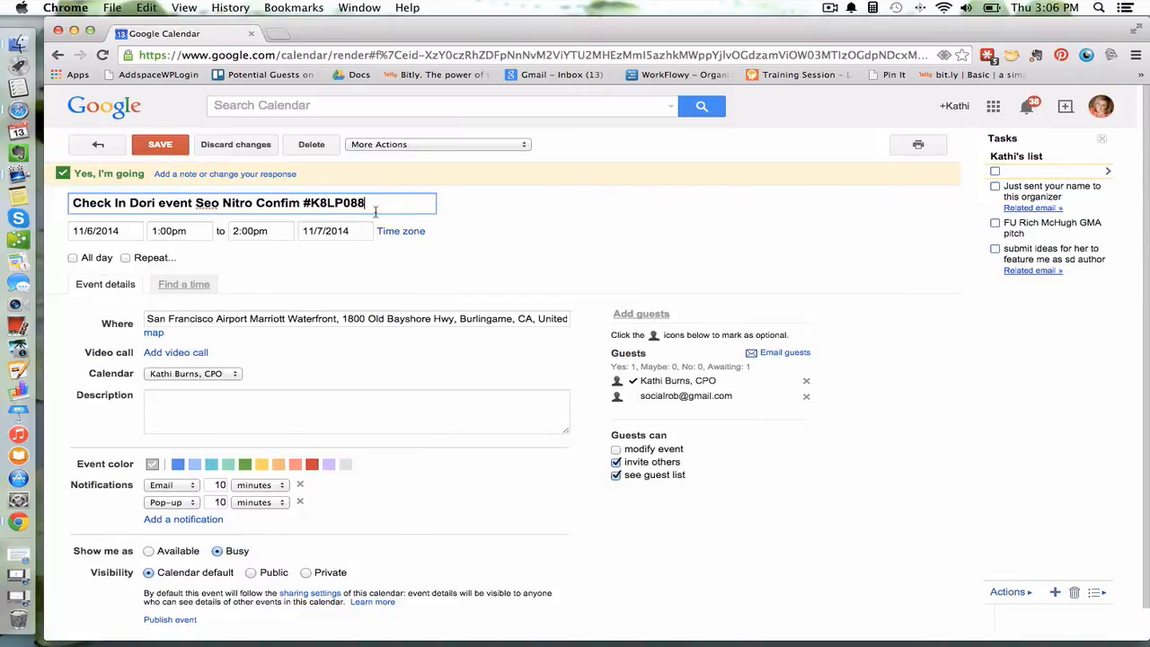
click(324, 322)
click(160, 144)
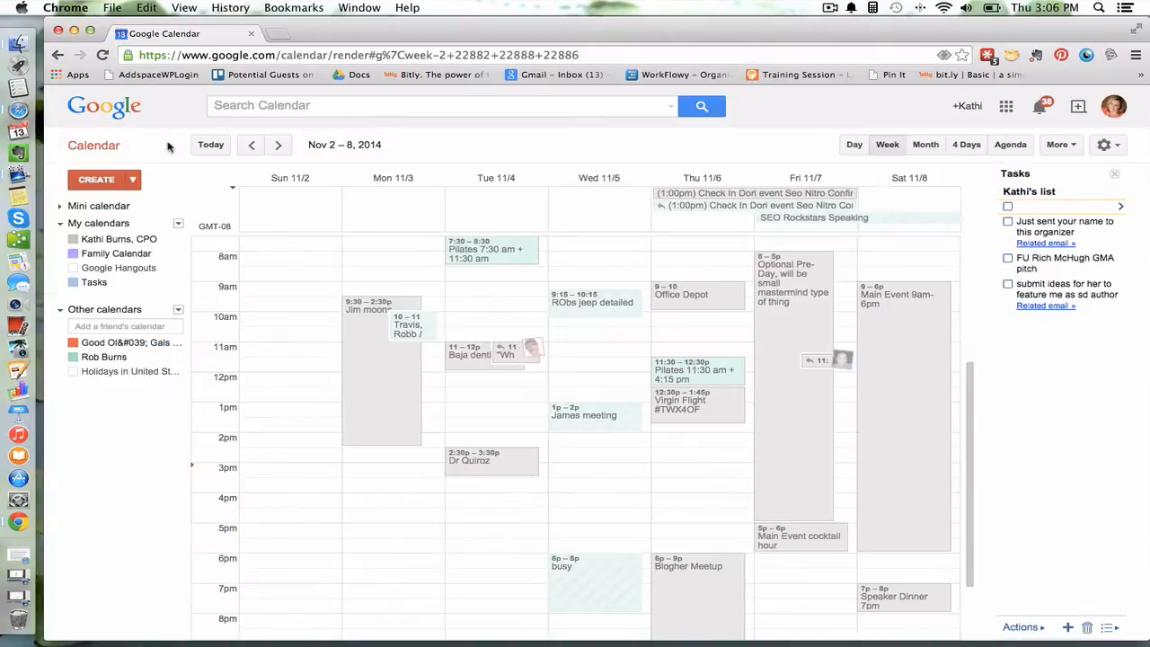
Open the Virgin Flight event on Thursday, Nov 6 for editing and highlight the confirmation code in its title
click(697, 407)
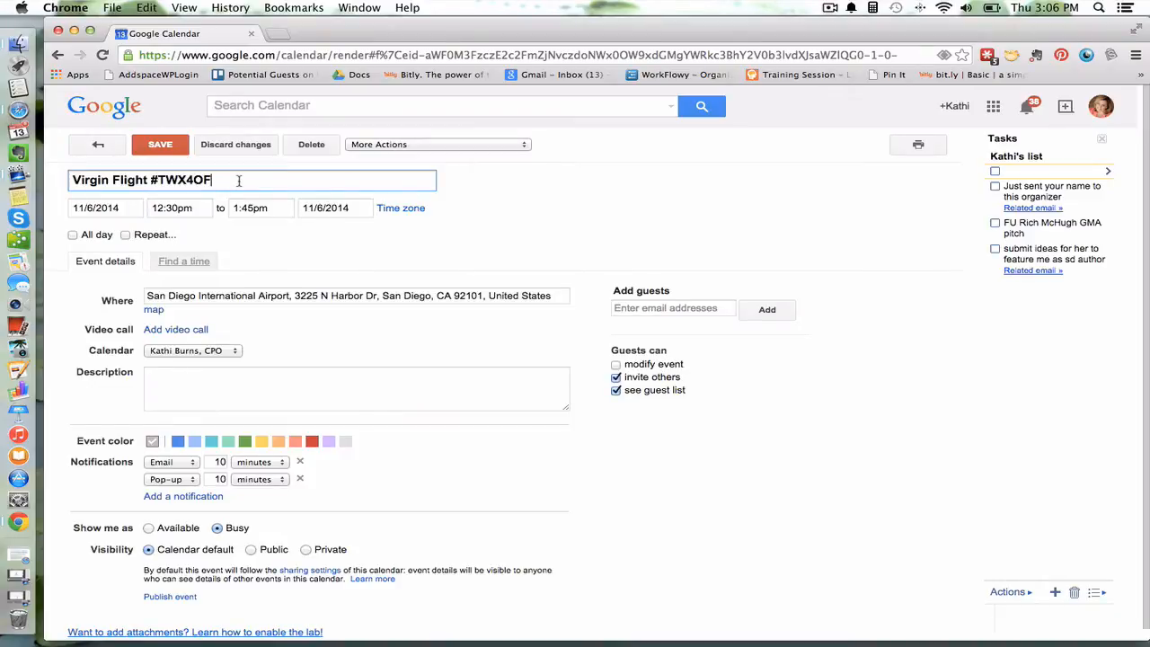
drag(232, 181, 154, 178)
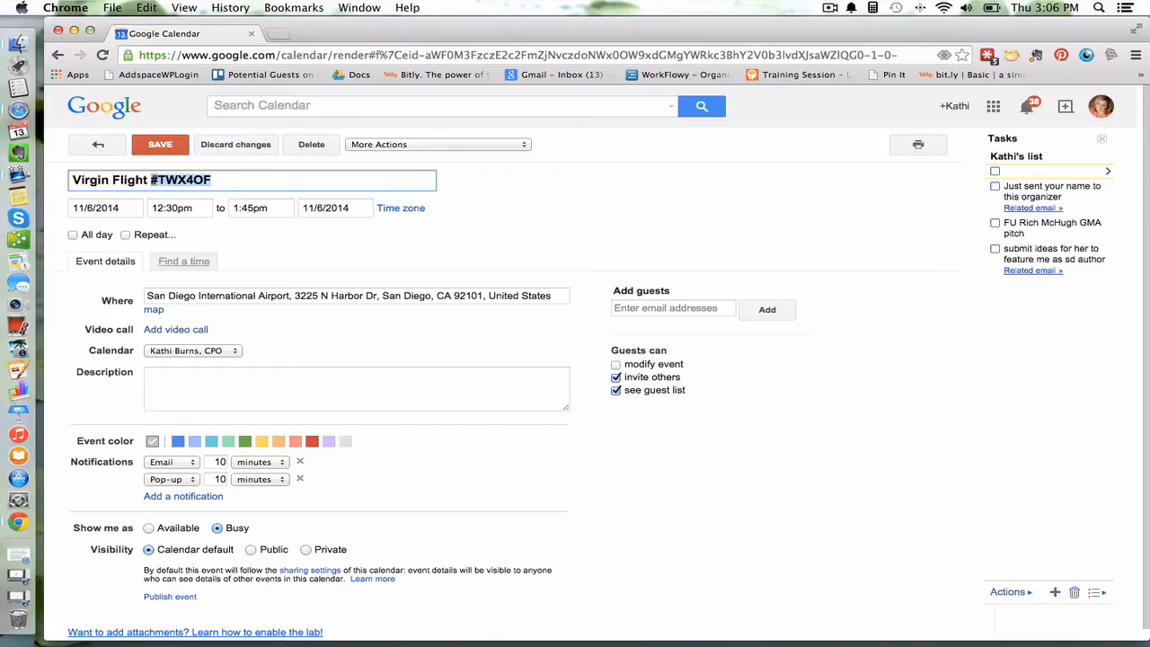
click(237, 182)
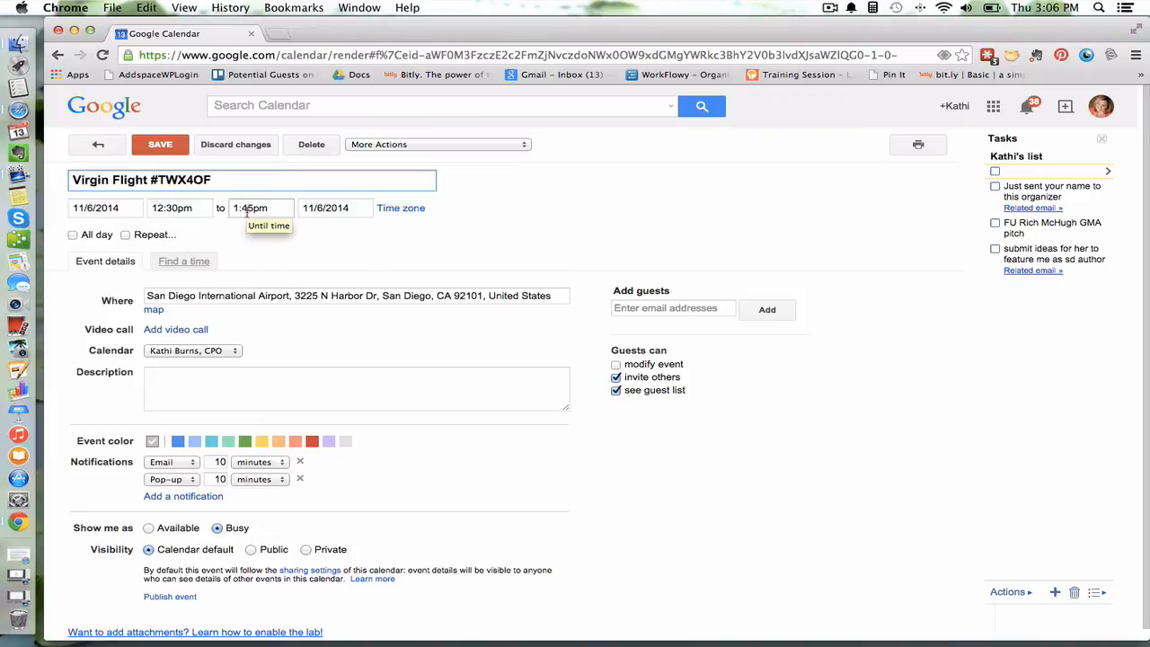
Add the family contact as a guest to the Virgin Flight event and save it without sending invitations
click(633, 310)
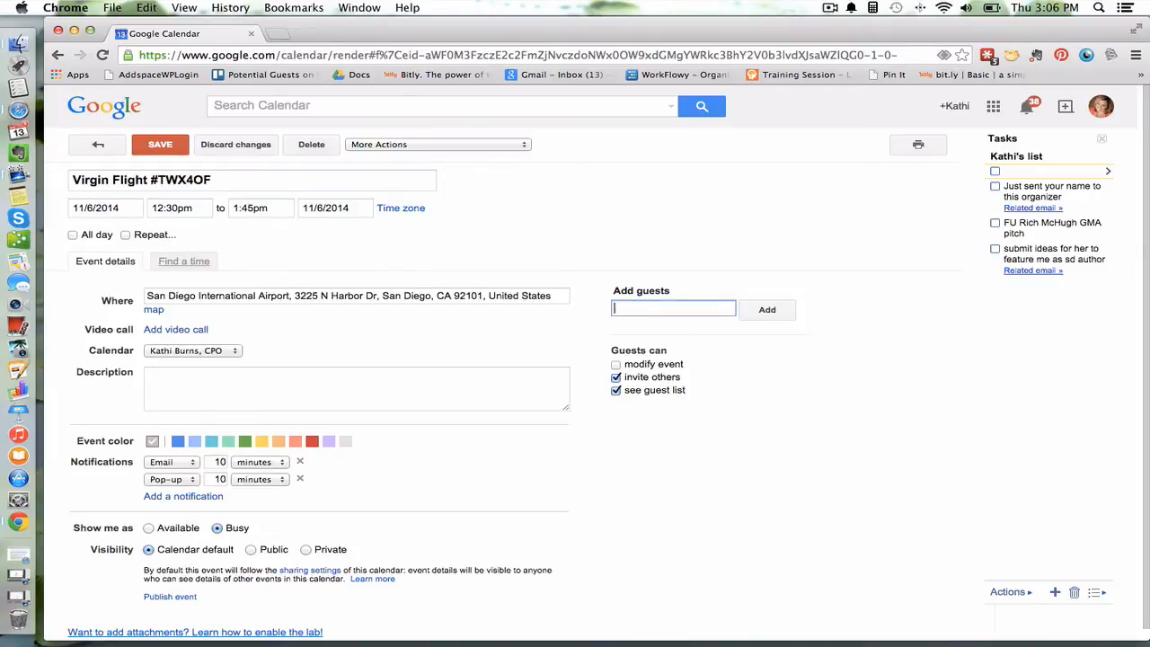
text(rob)
key(Return)
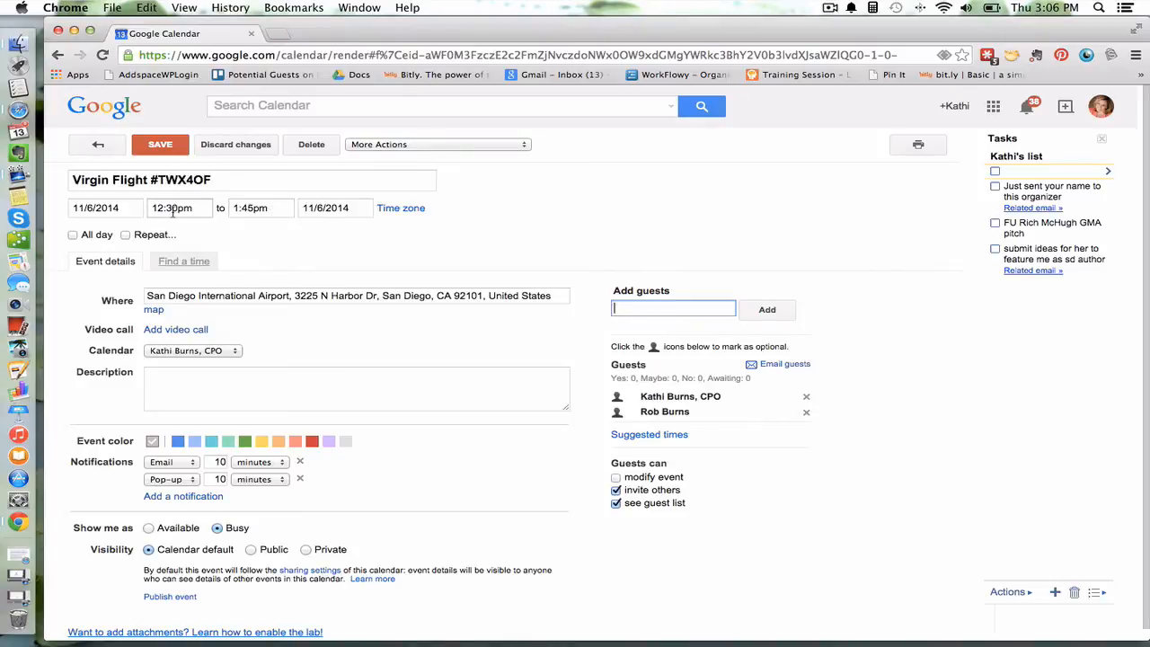
click(162, 149)
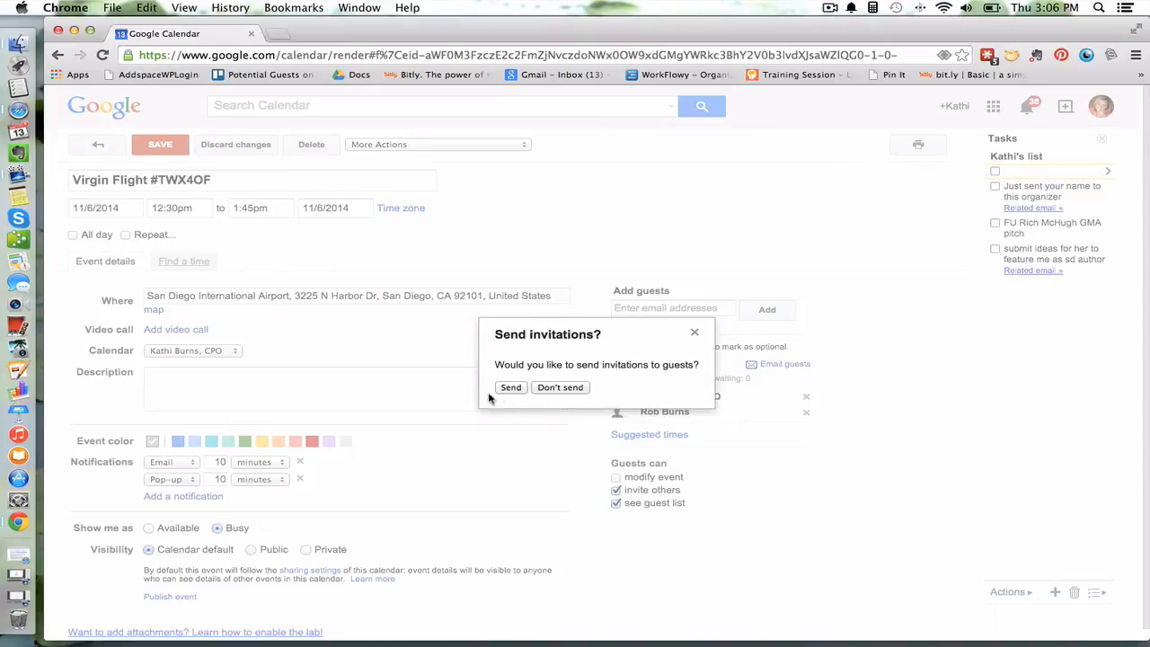
click(567, 389)
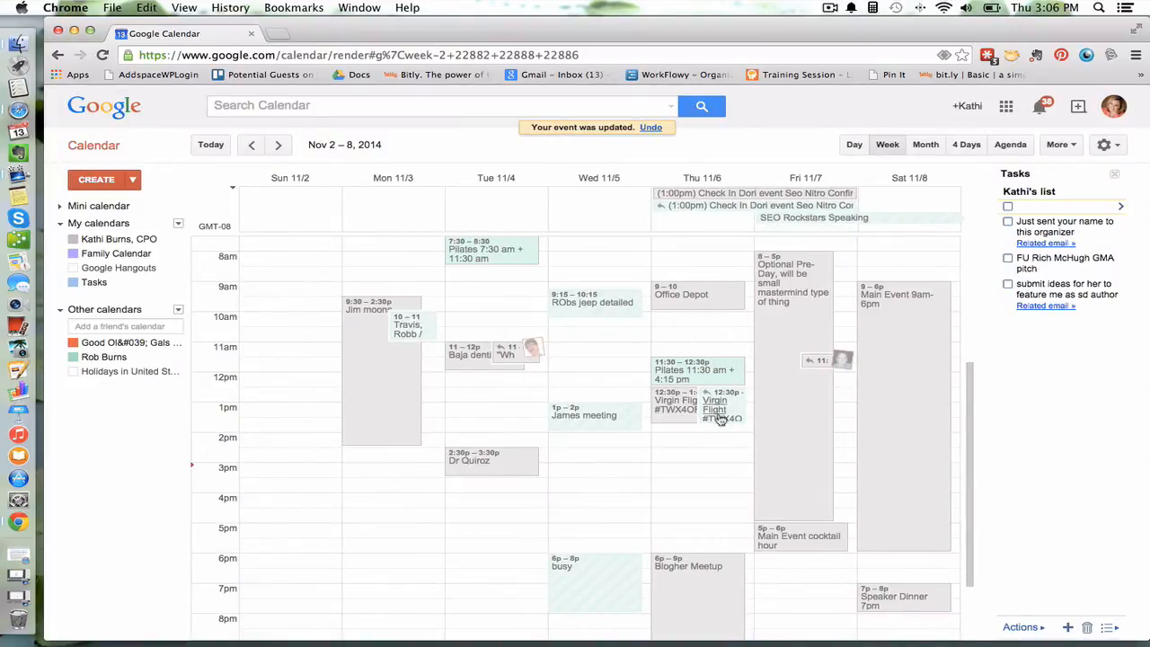
Open the Blogher Meetup event on Thursday evening for editing and show its location on the map
scroll(691, 447, down, 3)
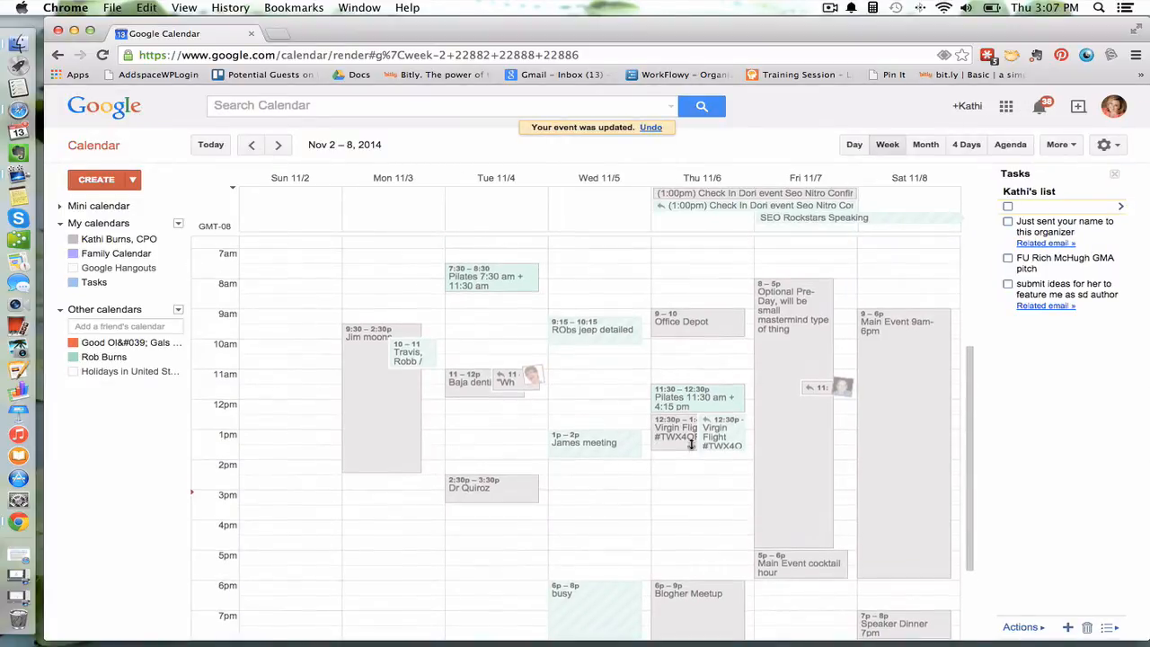
scroll(691, 447, down, 1)
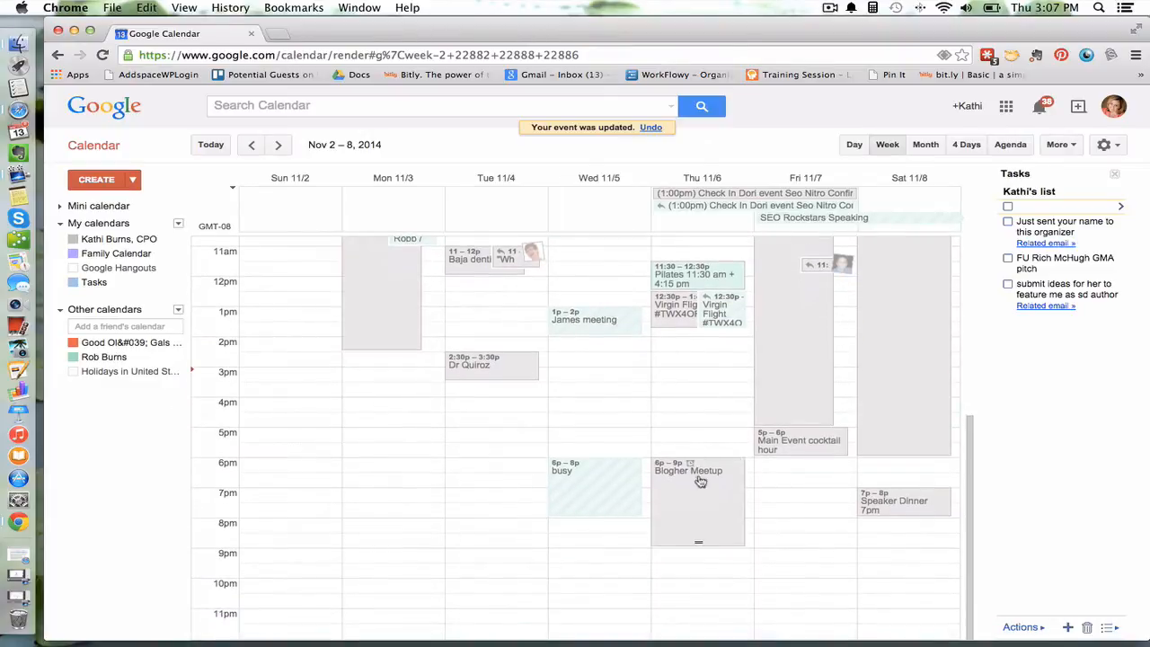
click(702, 485)
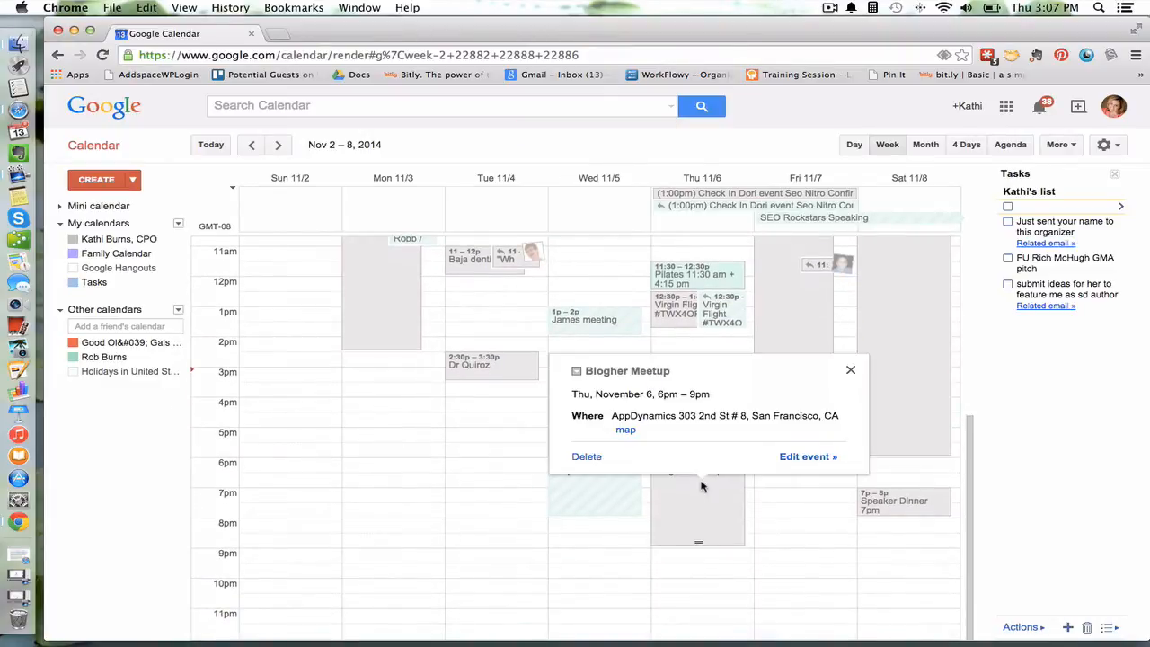
click(809, 458)
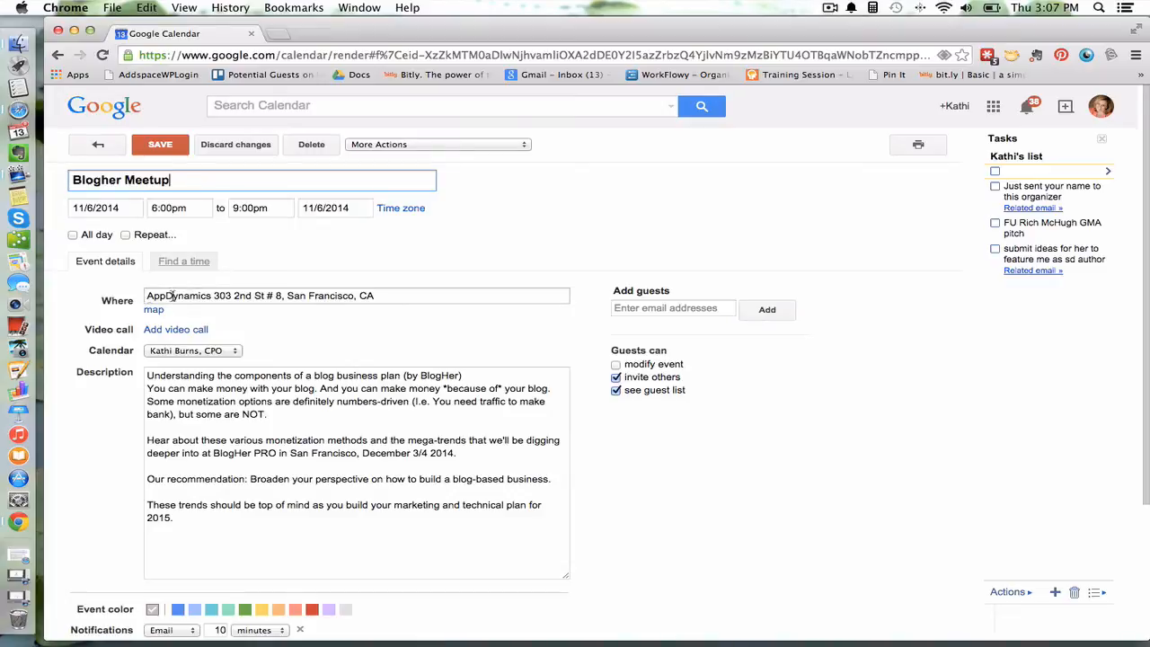
click(401, 297)
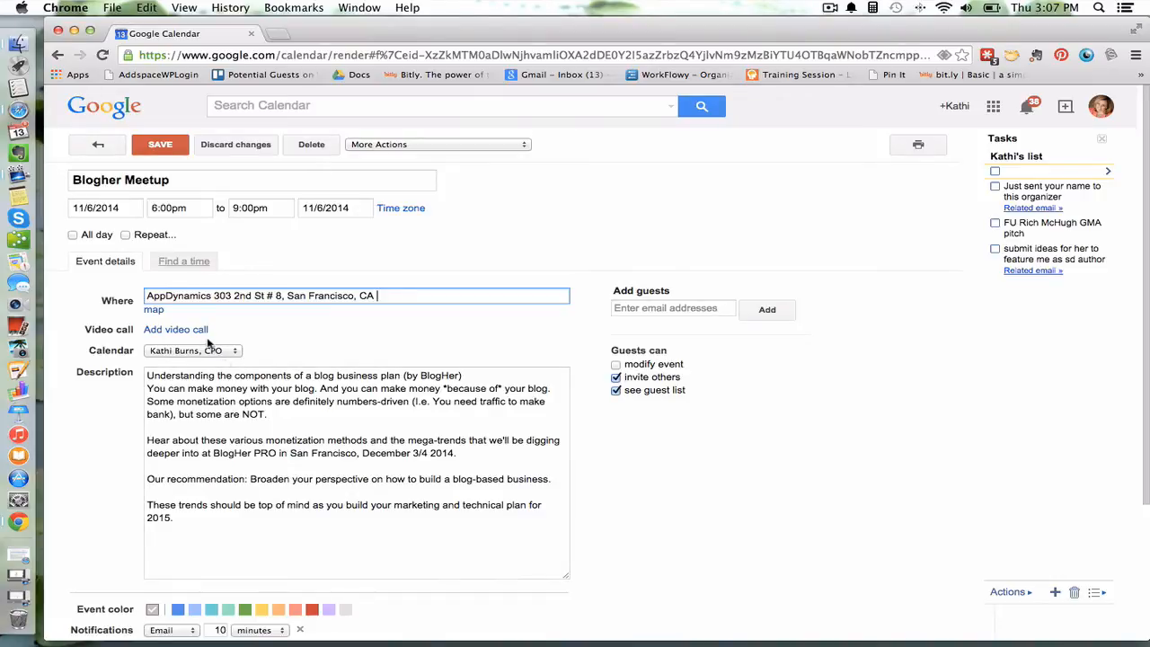
click(153, 310)
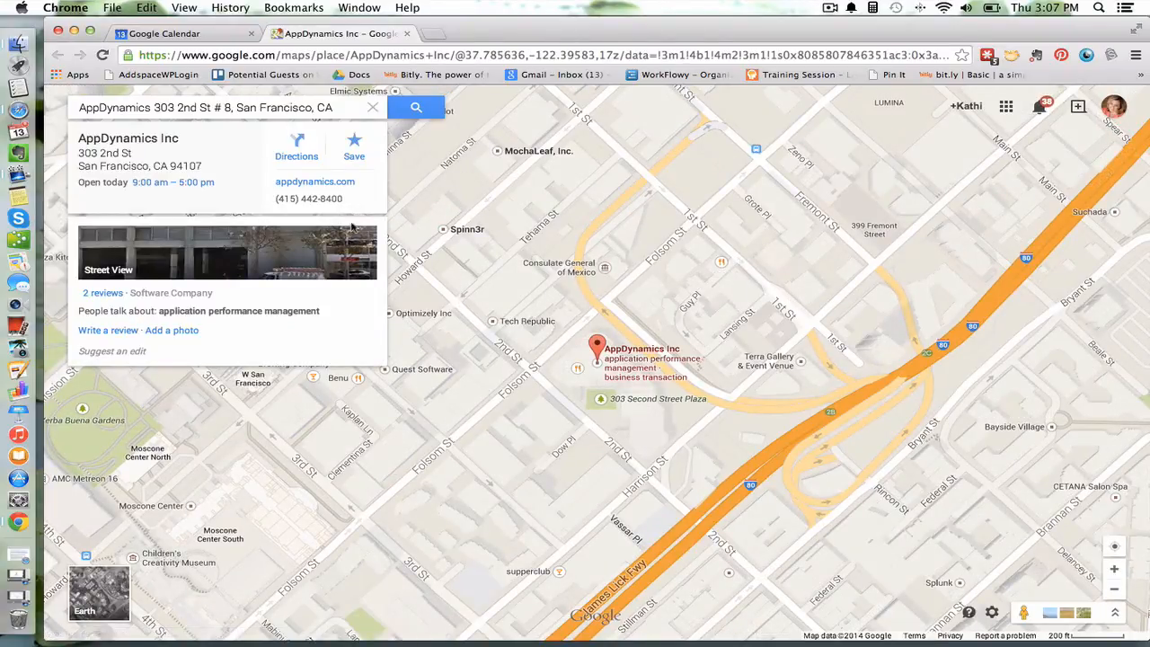
Get driving directions from Courtyard by Marriott San Francisco Downtown to AppDynamics Inc and show the route options
click(297, 139)
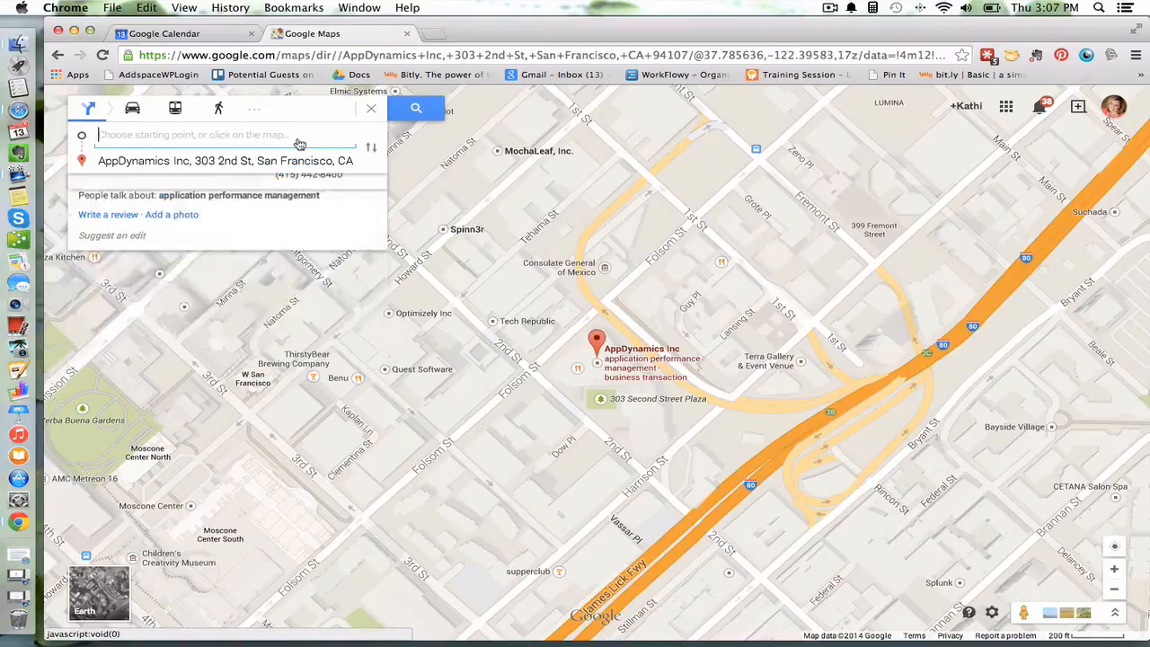
text(m)
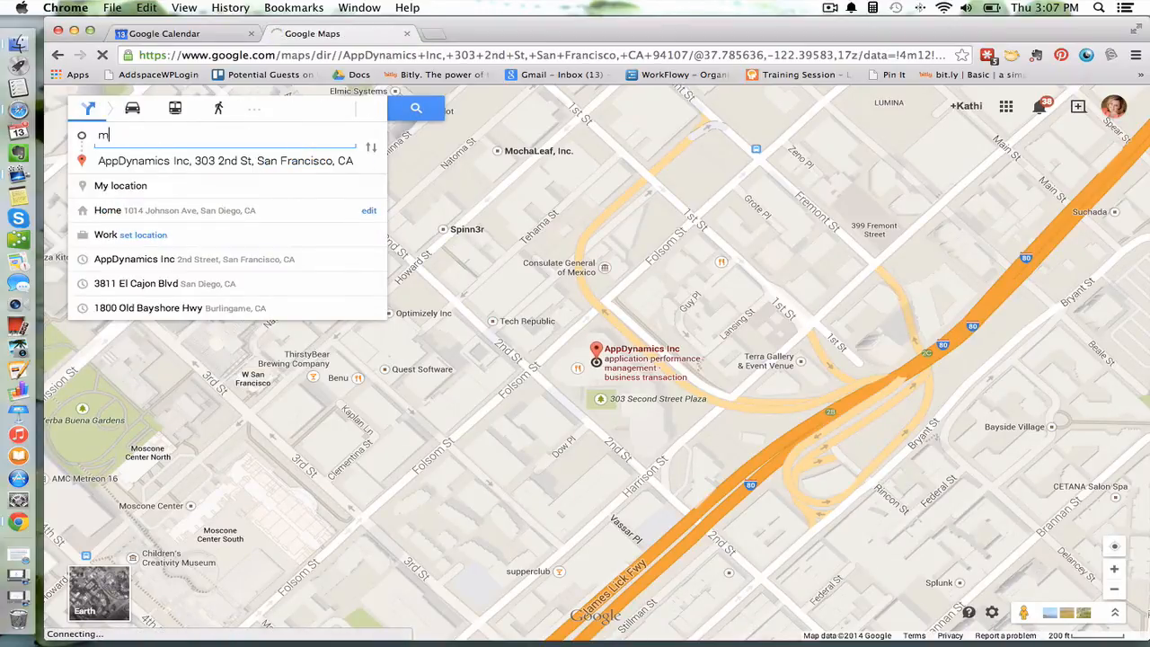
text(arriott)
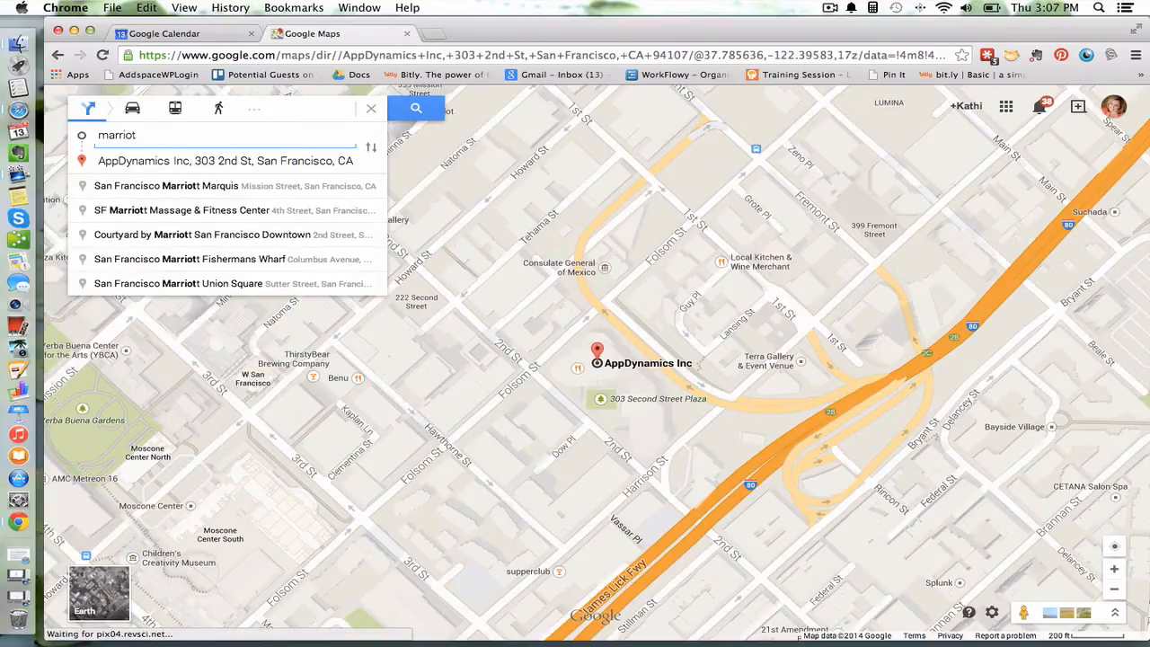
click(203, 237)
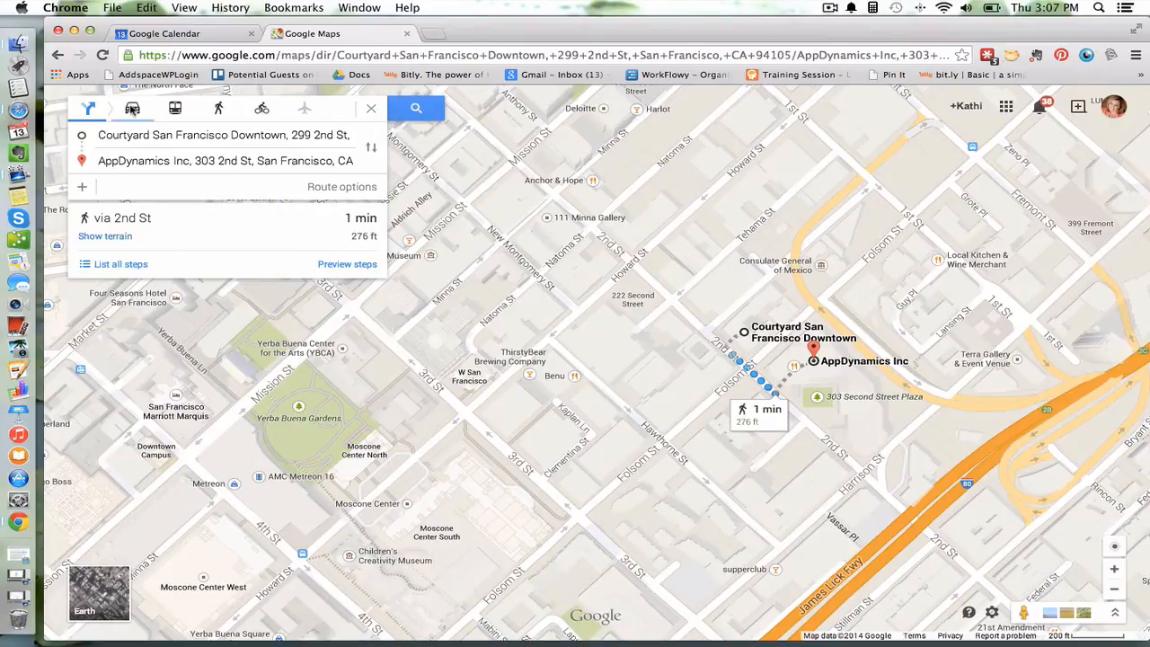
click(132, 108)
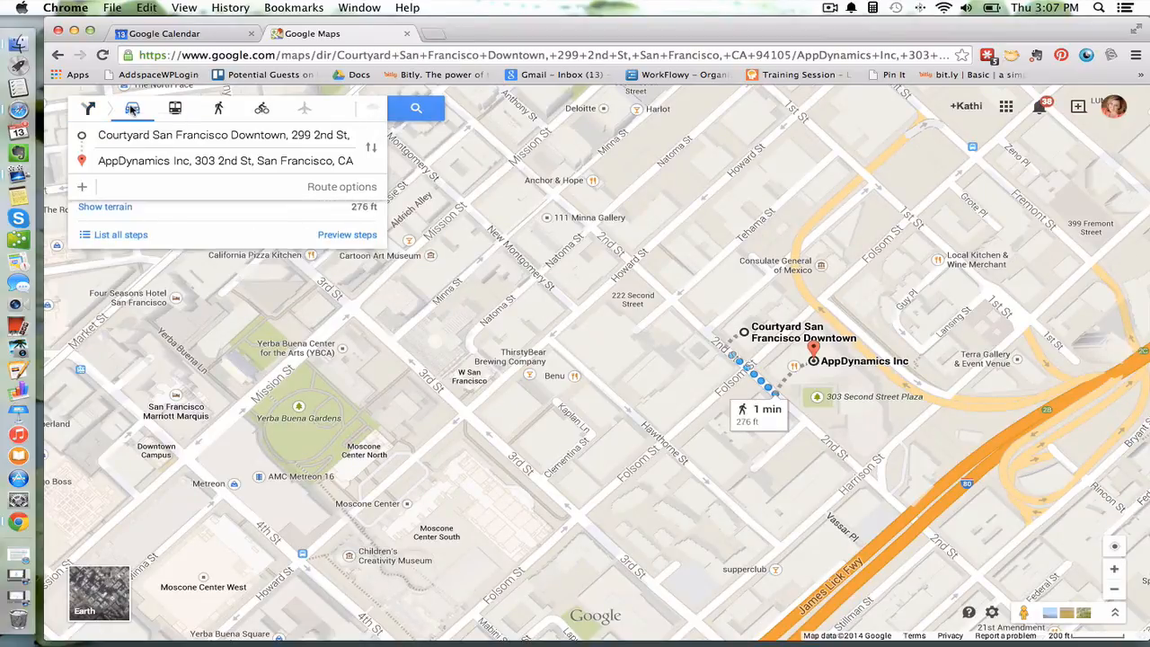
click(341, 187)
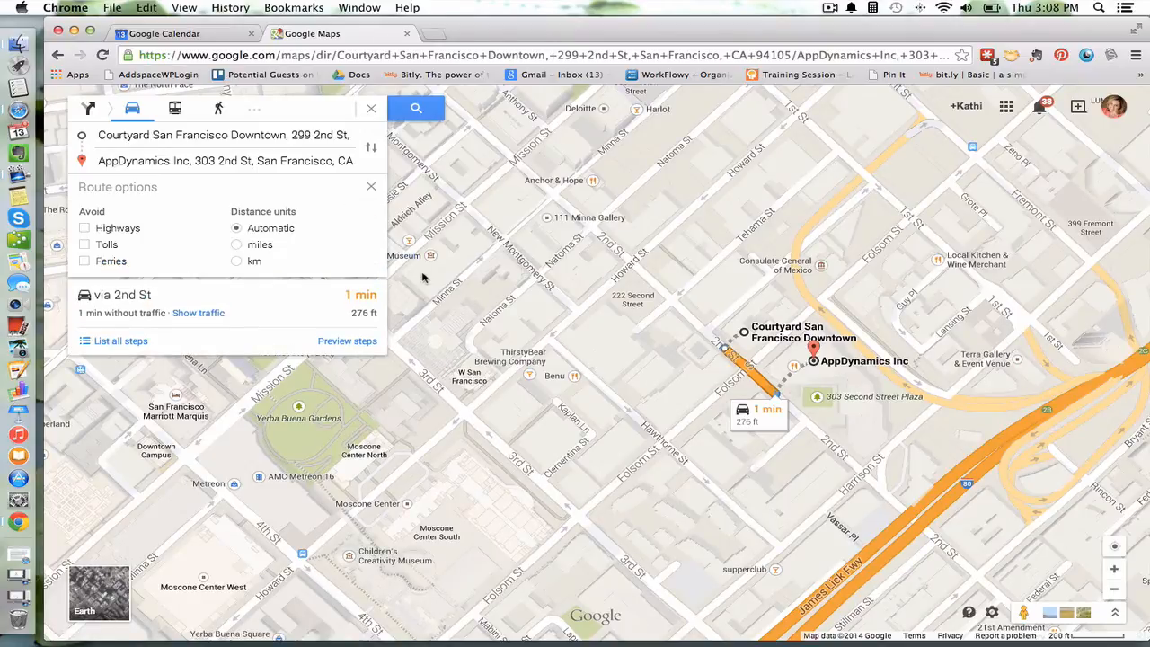
Clear the directions and zoom the map out to view San Francisco and the surrounding bay area
click(371, 108)
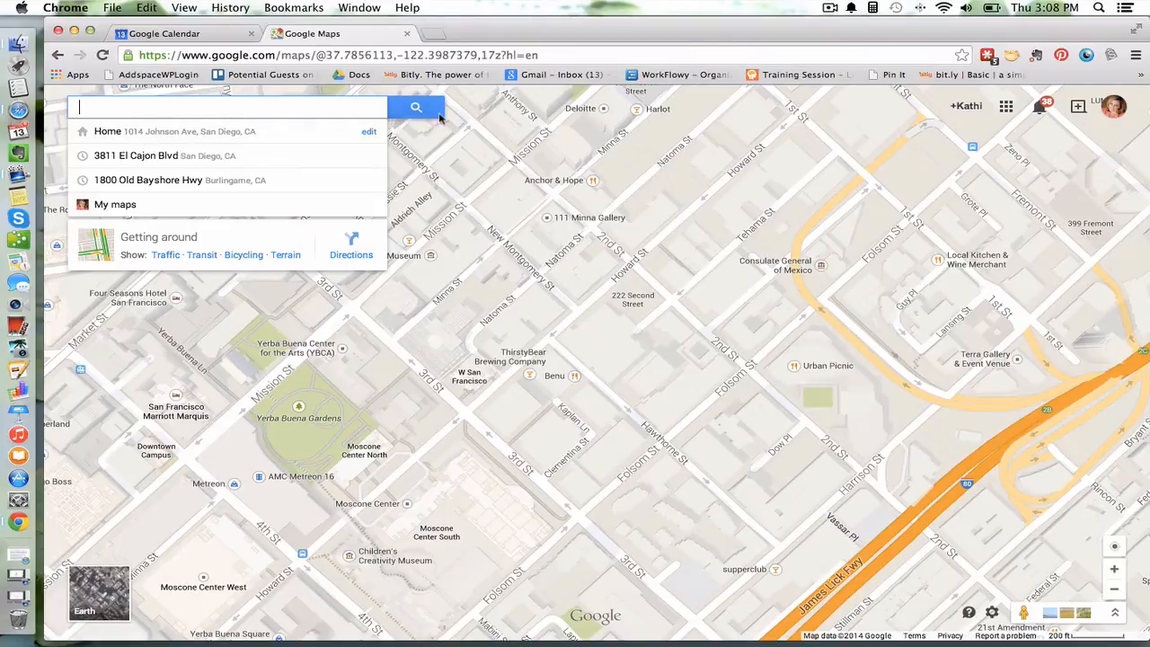
click(672, 314)
scroll(670, 314, down, 2)
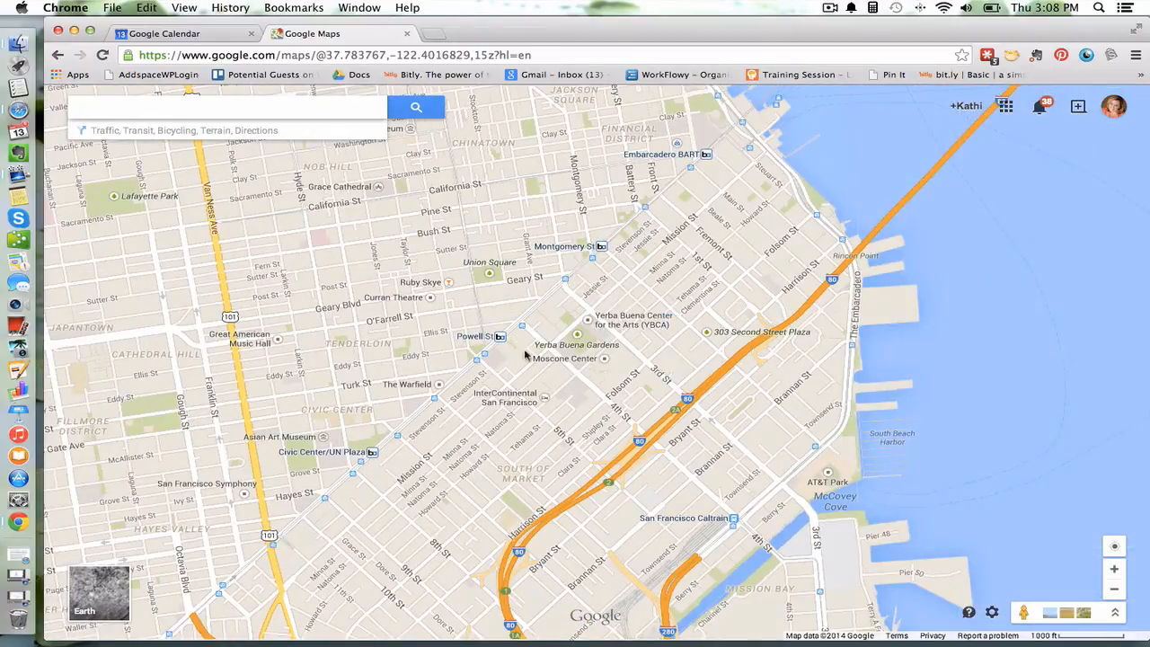
mouse_move(537, 367)
scroll(537, 367, down, 4)
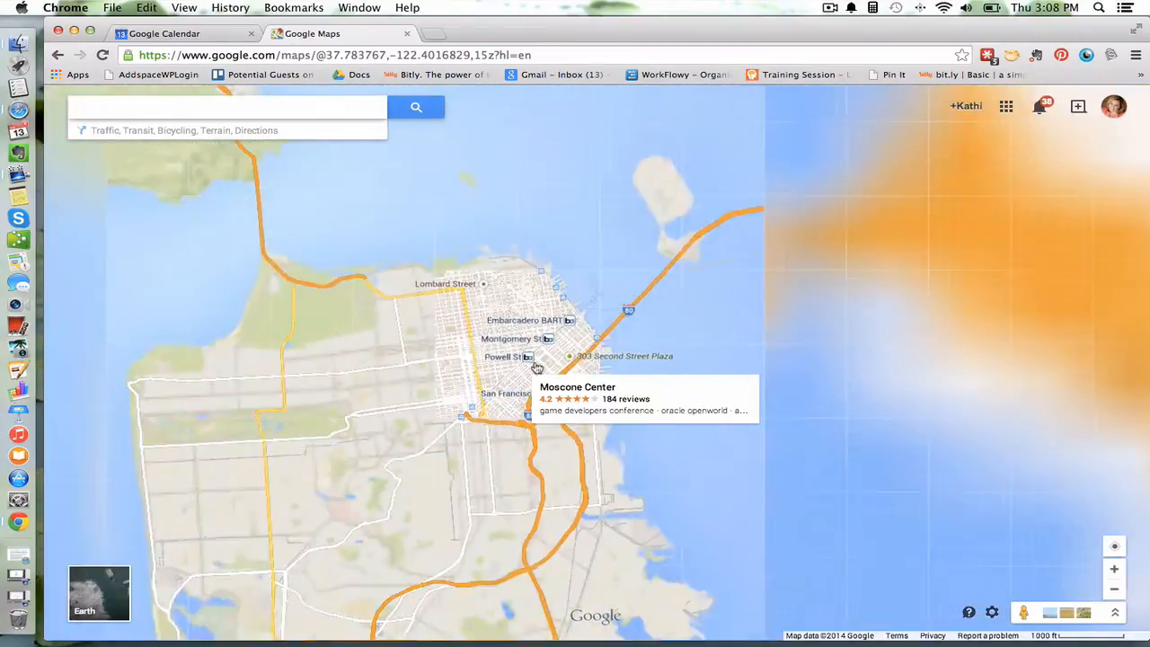
scroll(536, 366, up, 3)
scroll(536, 366, down, 3)
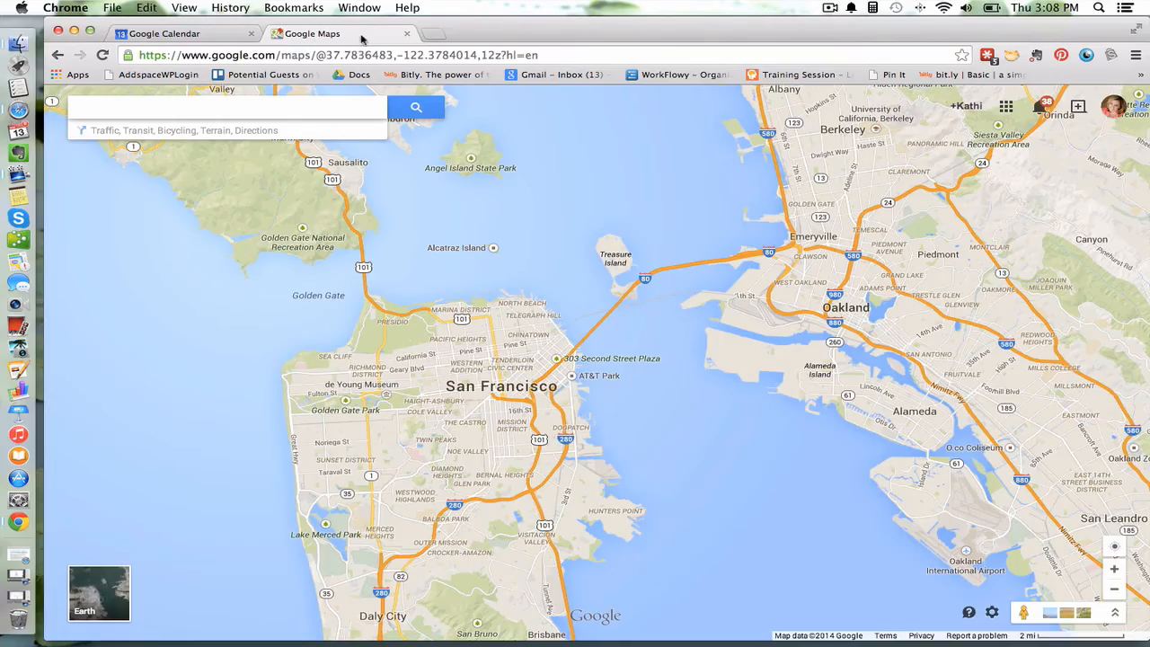
Close the map and save the Blogher Meetup event to return to the week view
click(406, 33)
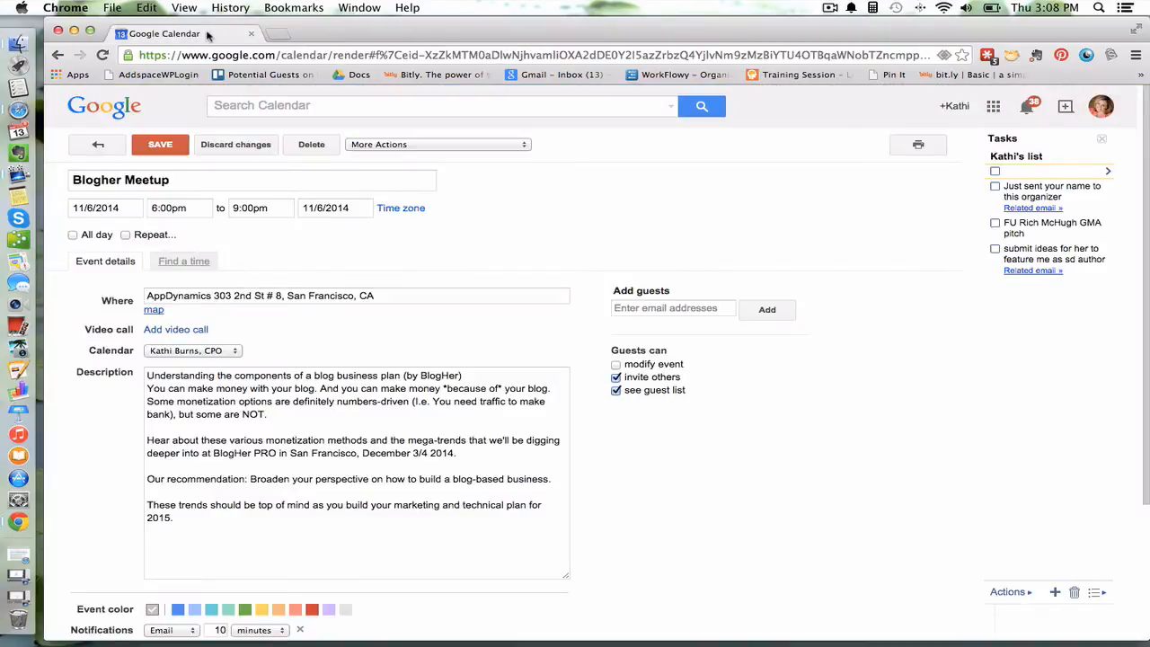
click(160, 145)
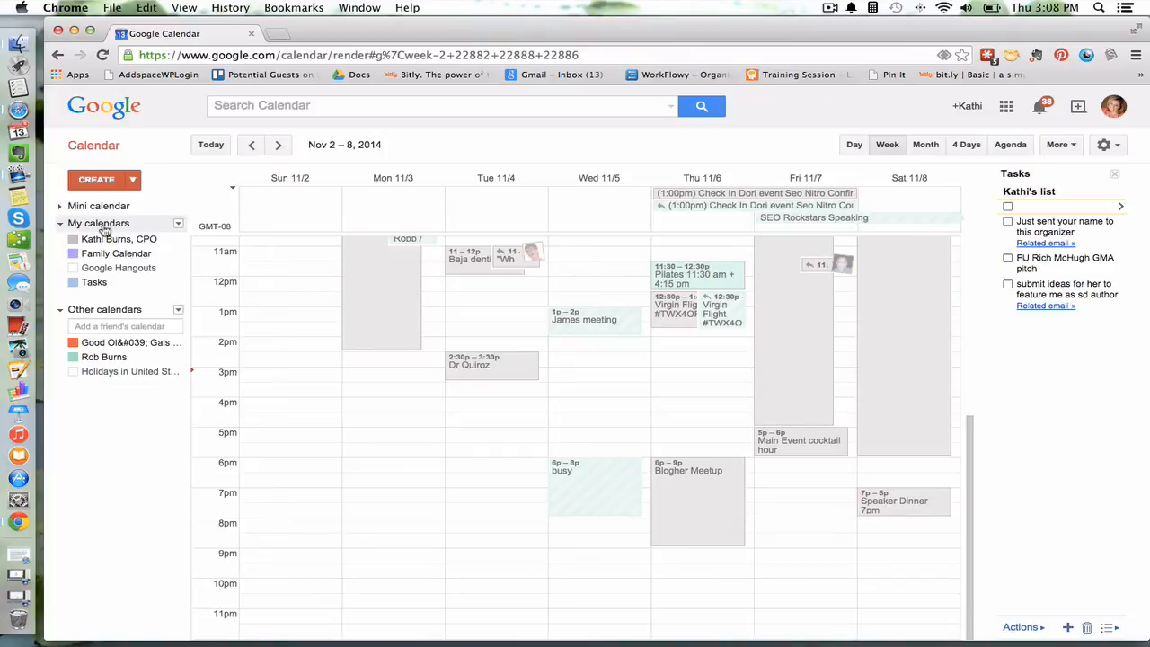
Collapse the list of own calendars, and under Other calendars show the United States holidays and hide the family contact's calendar
click(104, 225)
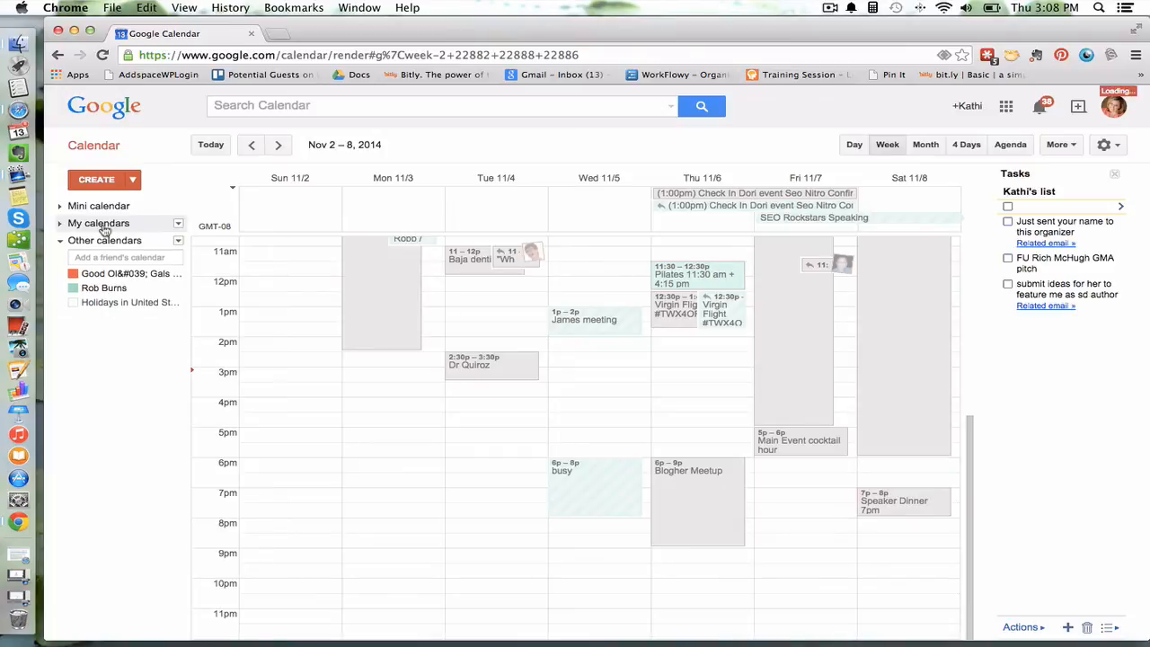
click(178, 242)
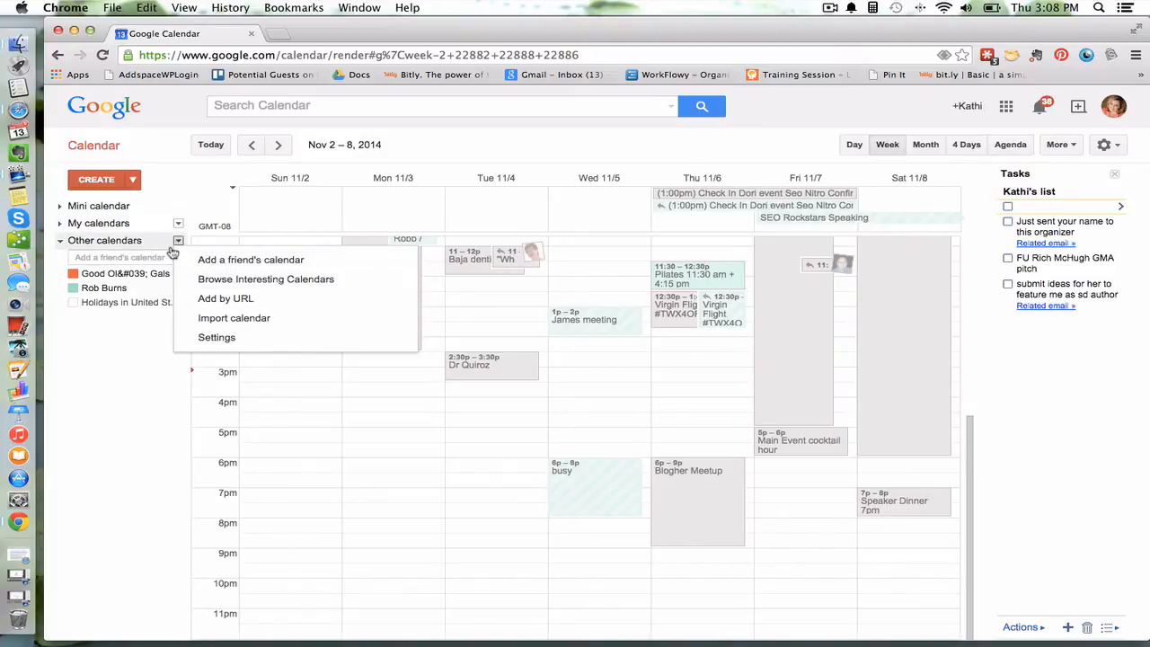
click(94, 303)
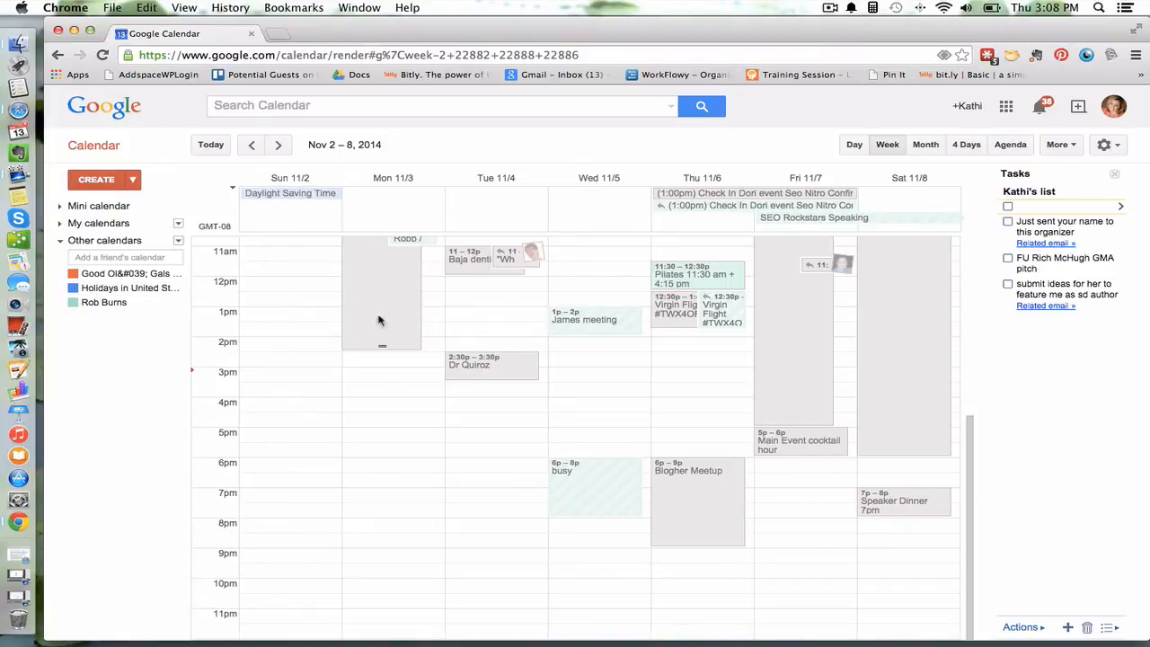
click(115, 302)
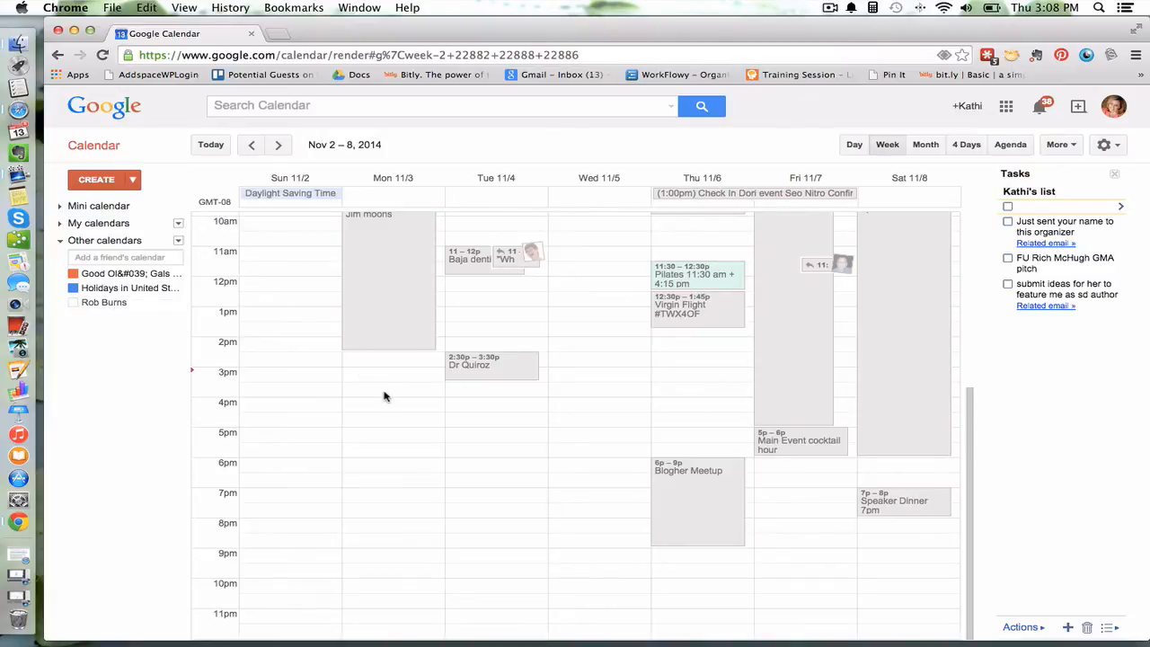
Under Other calendars, show the family contact's calendar and hide the United States holidays, and expand the list of own calendars
scroll(383, 397, up, 5)
scroll(383, 396, down, 5)
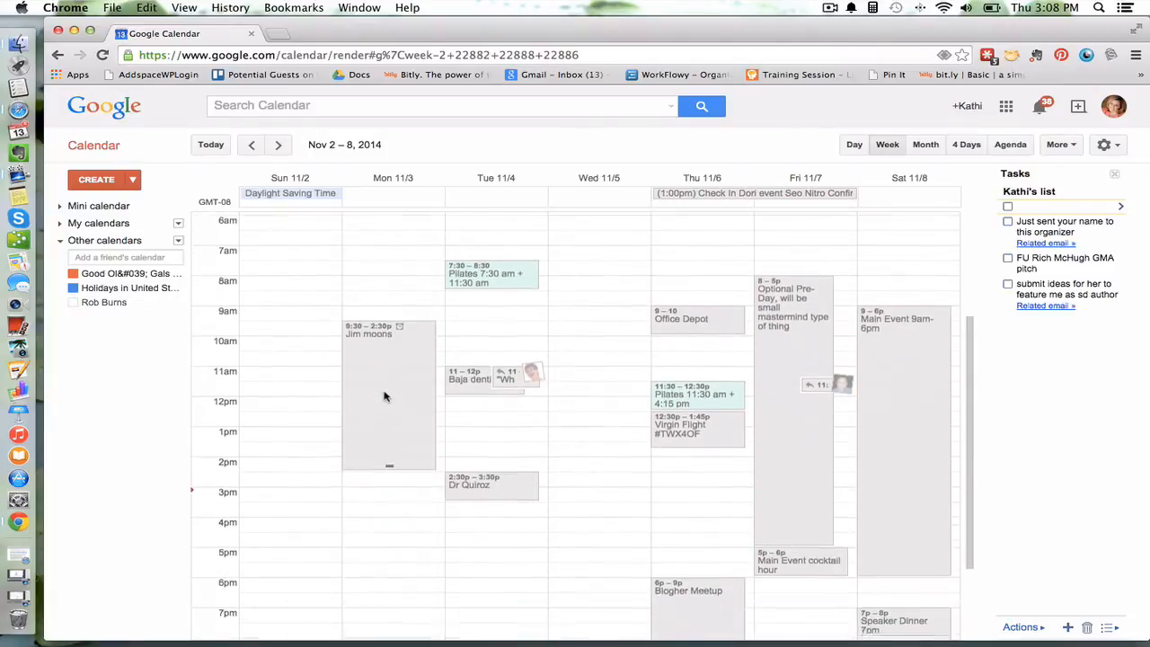
click(75, 304)
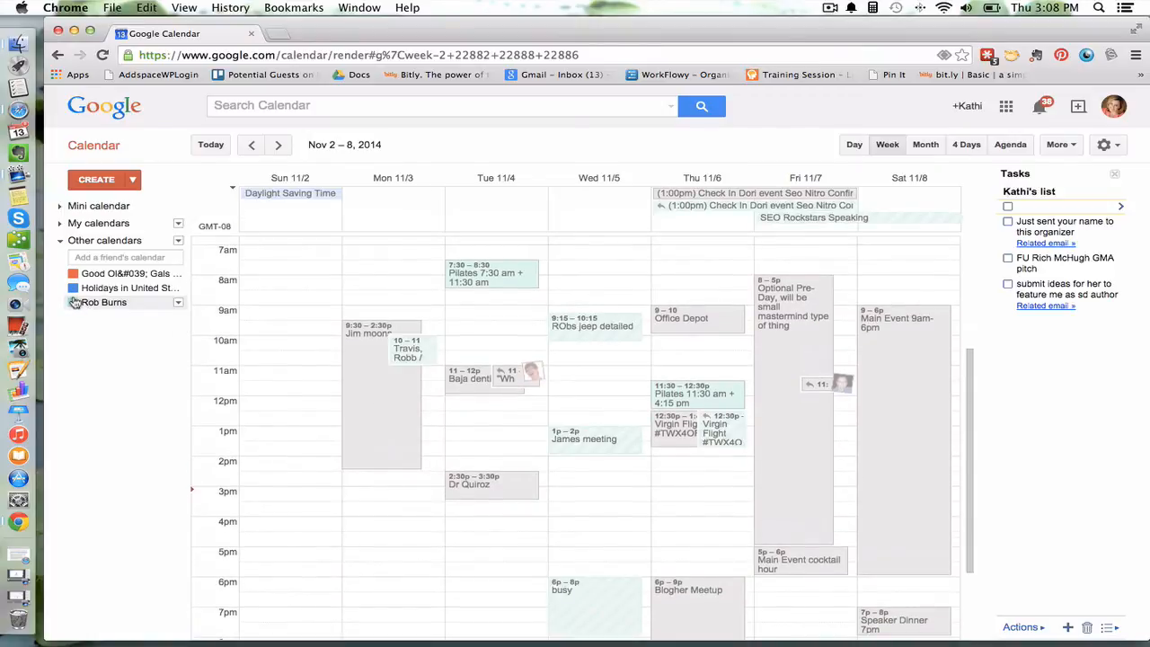
click(76, 289)
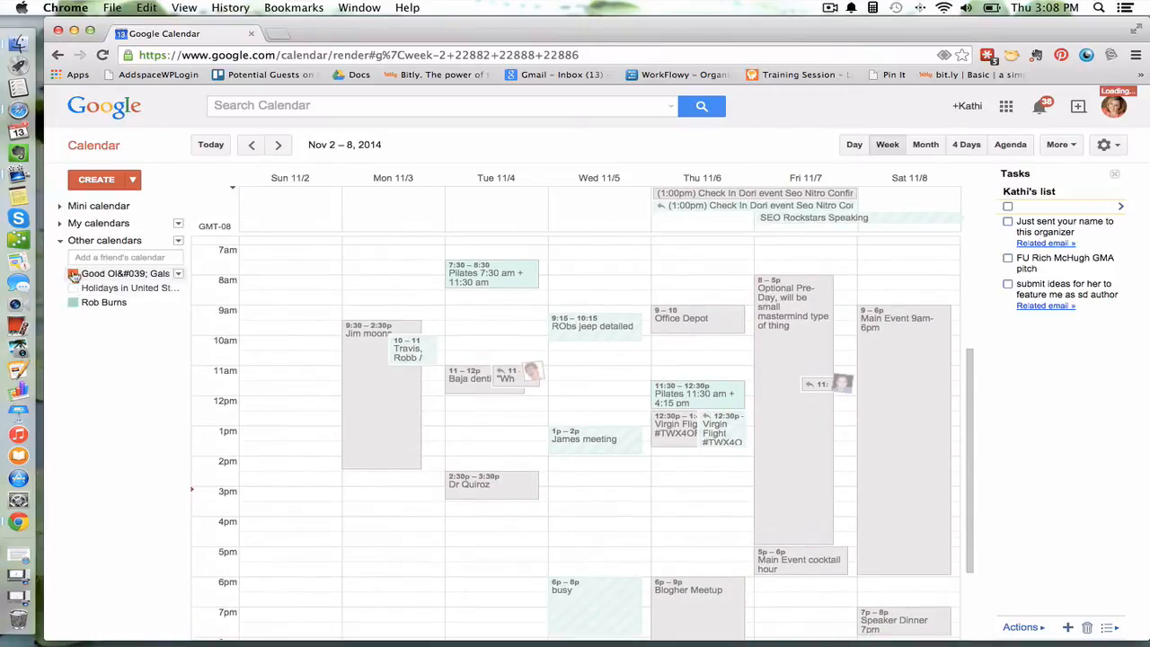
click(63, 225)
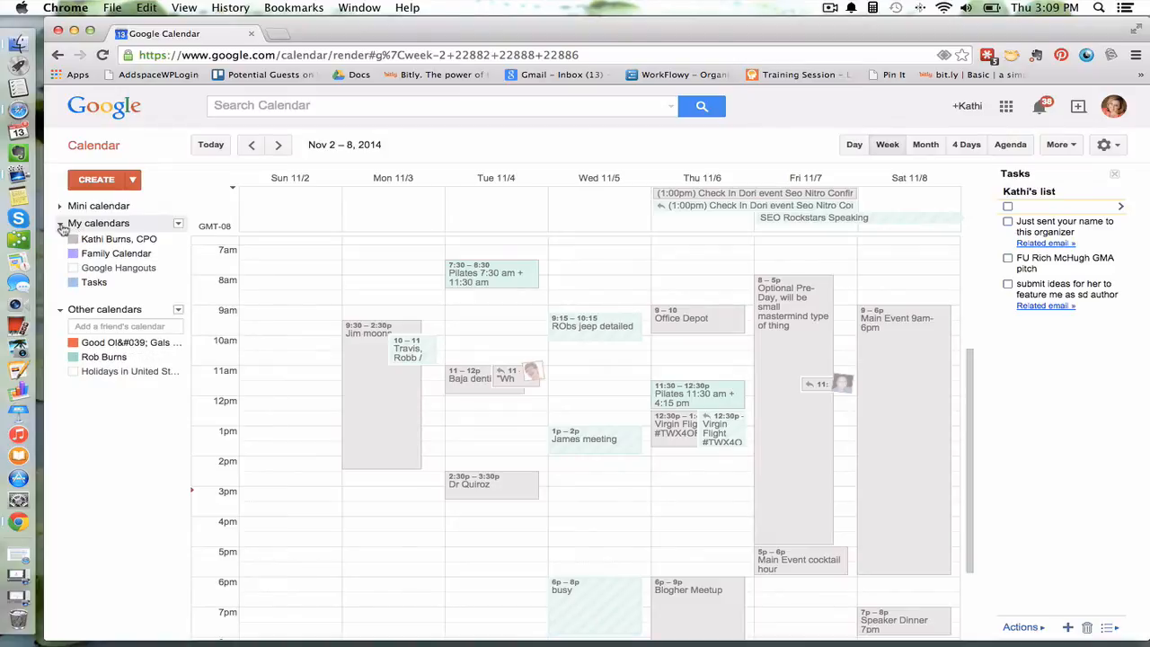
Show the Google Hangouts calendar and hide the owner's main calendar, and restore both to their previous visibility
click(98, 269)
click(76, 239)
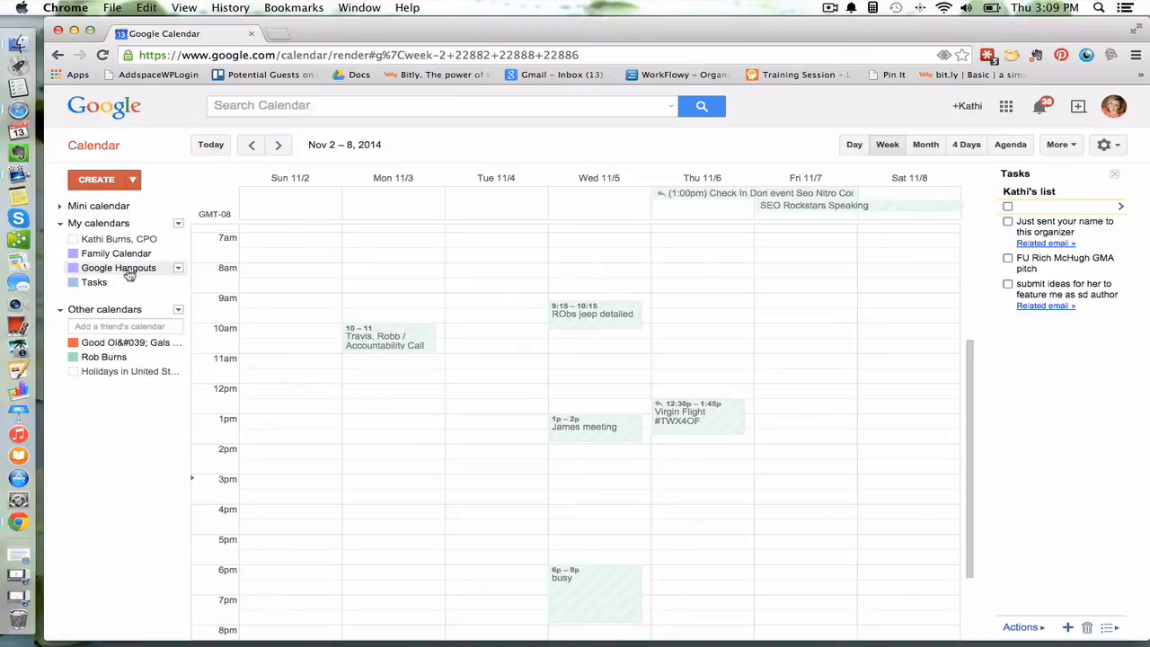
click(126, 241)
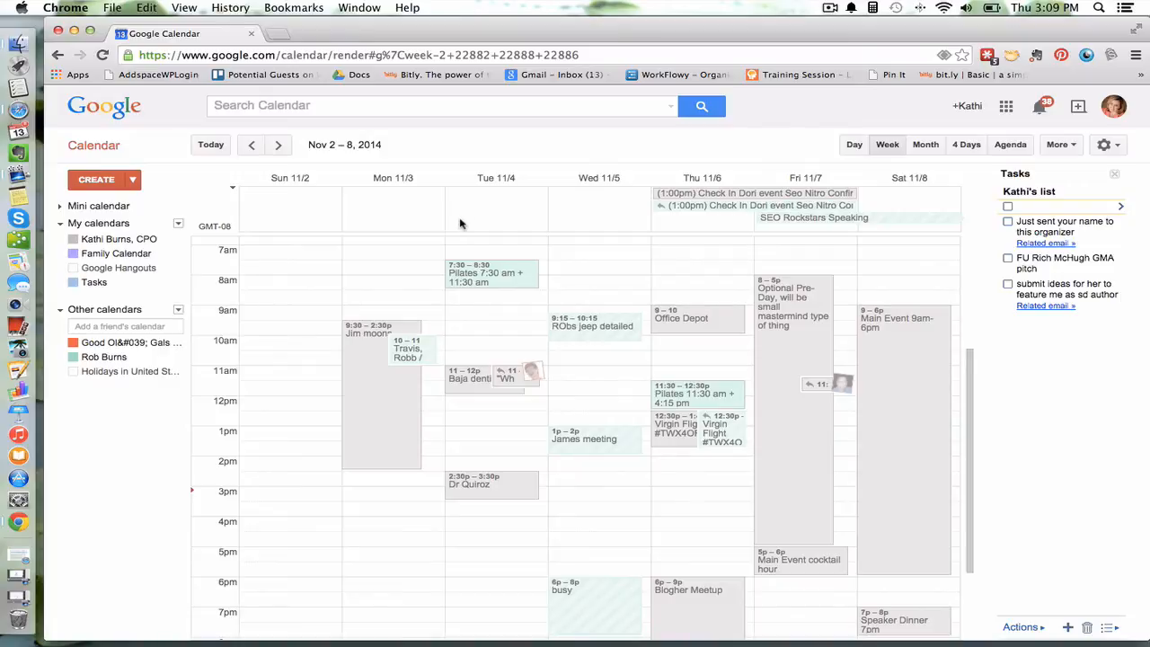
In the week of Nov 9 – 15, 2014, map the location of Friday's 10am – 5pm event, and return to close its details
click(279, 145)
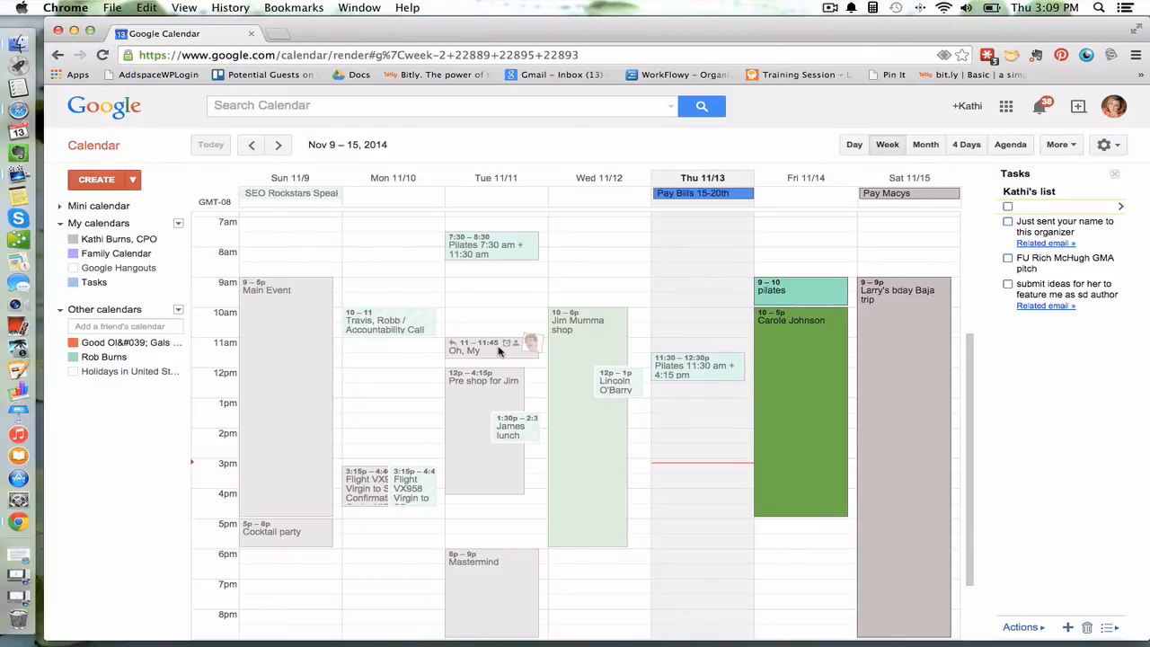
click(811, 388)
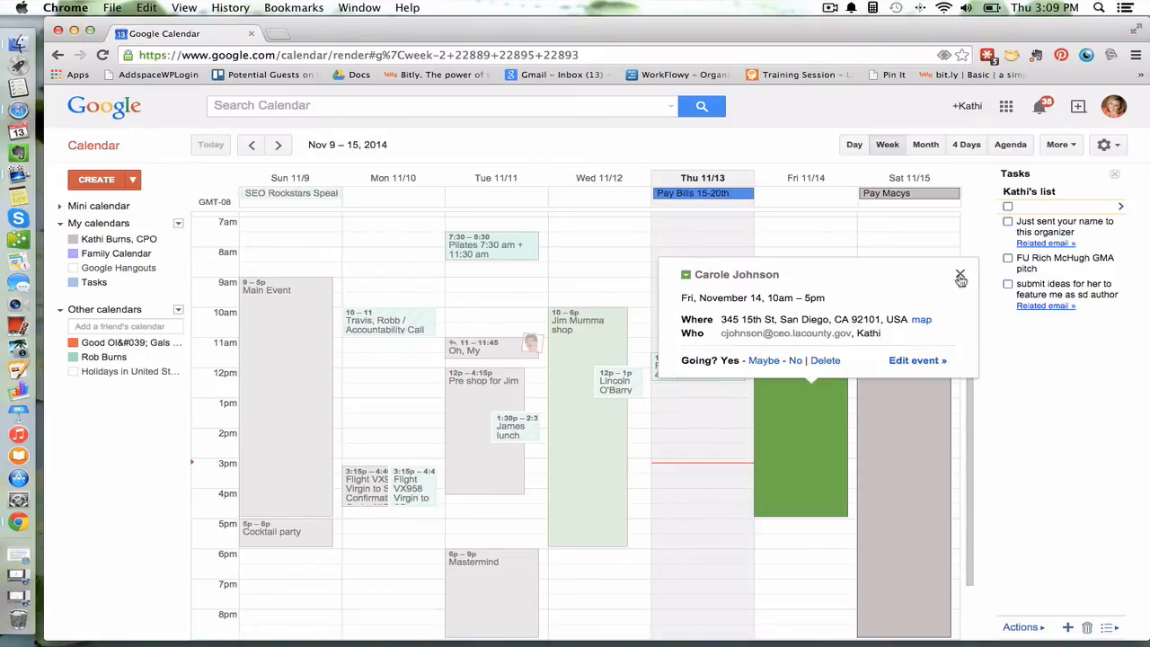
click(923, 322)
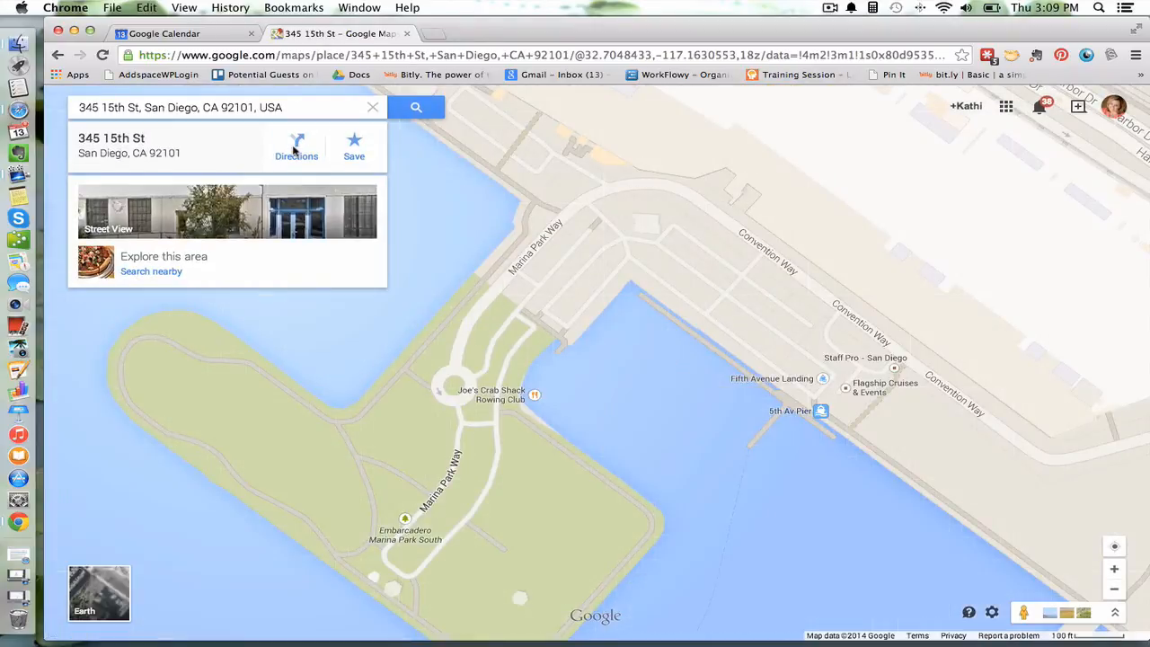
click(216, 42)
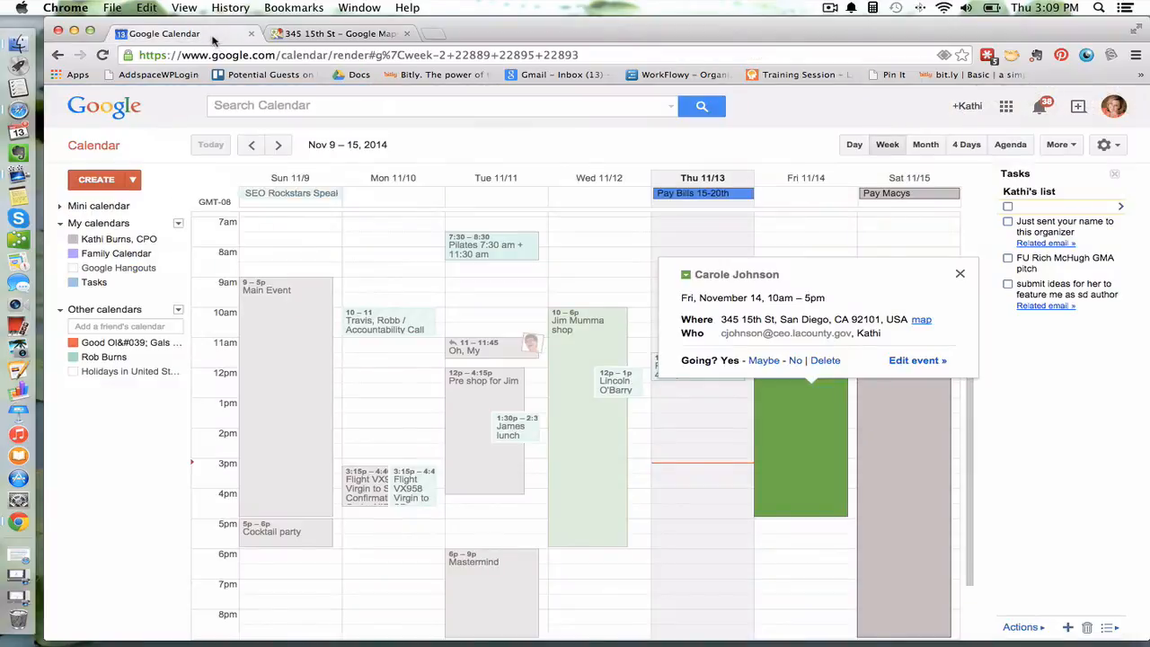
click(960, 273)
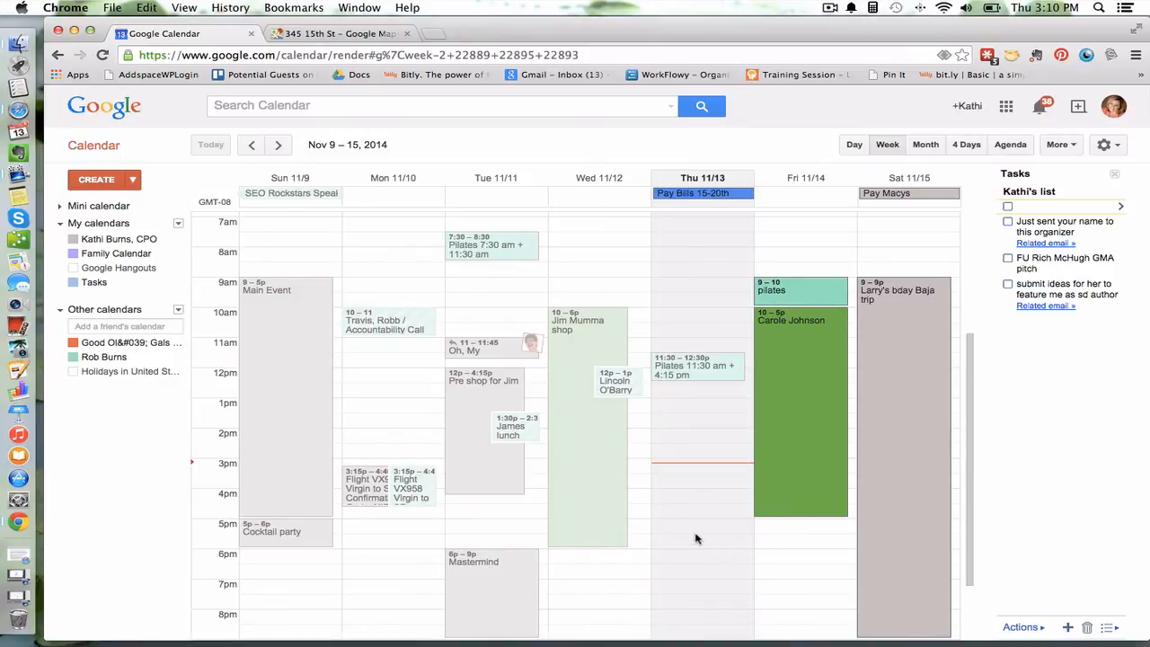
scroll(696, 539, down, 3)
scroll(696, 538, up, 8)
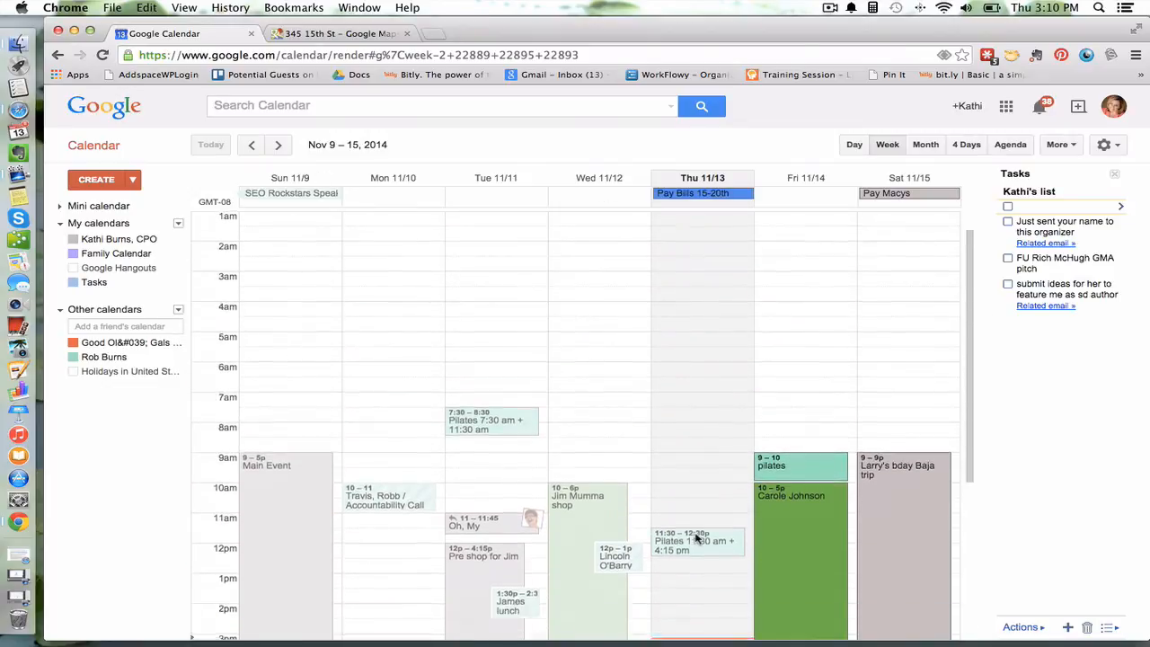
scroll(696, 538, down, 5)
scroll(695, 539, up, 4)
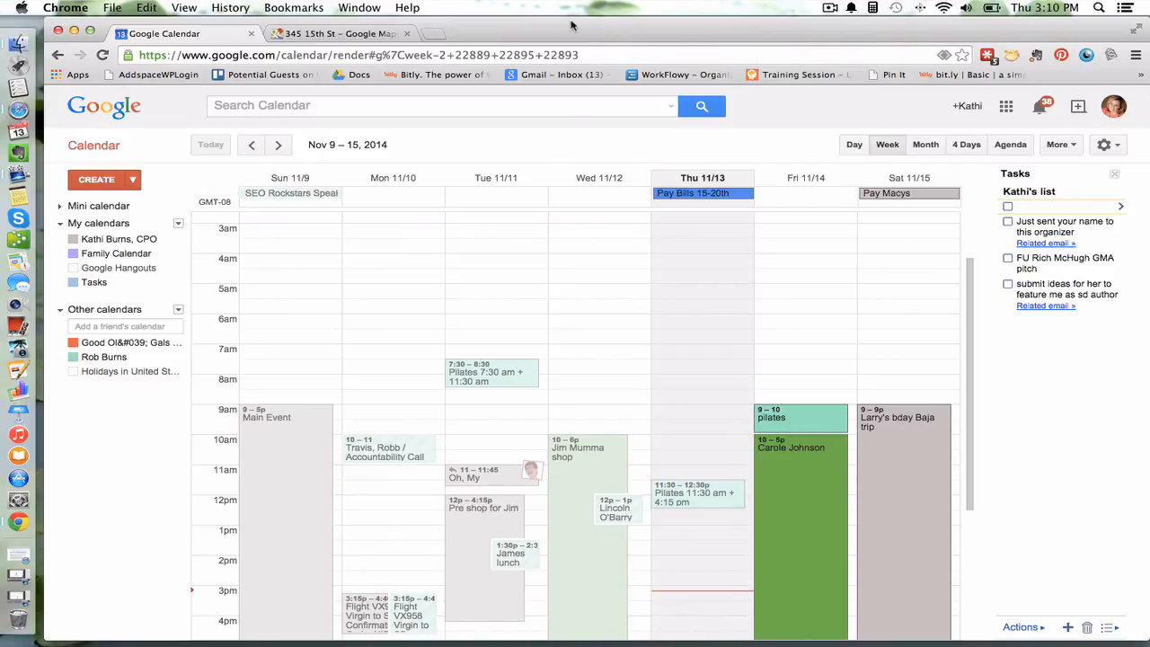
click(830, 8)
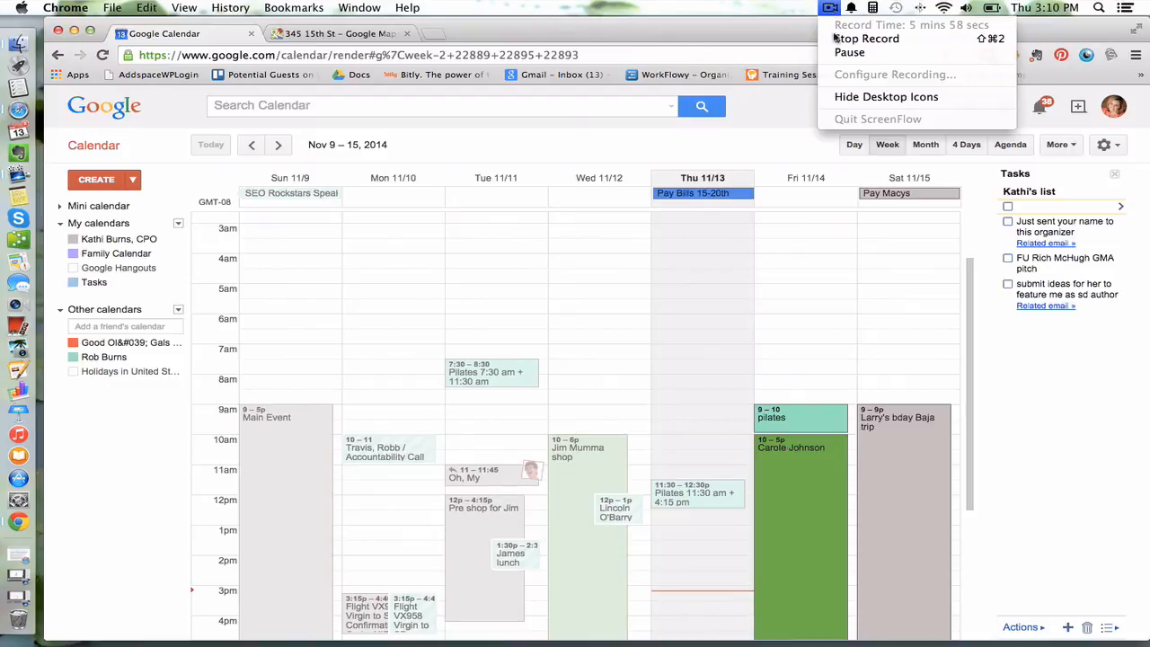